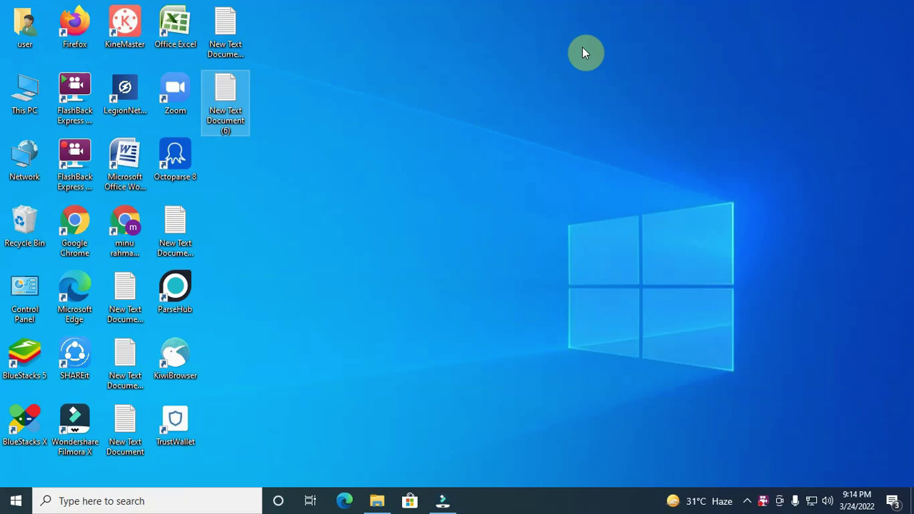
Open Chrome with the personal profile and search Google for "food in usa" in a new tab.
double_click(124, 224)
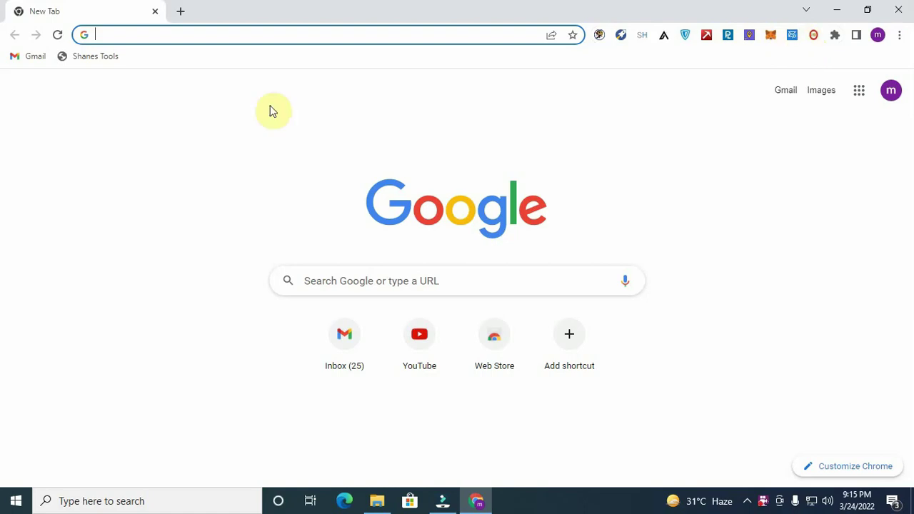
click(179, 10)
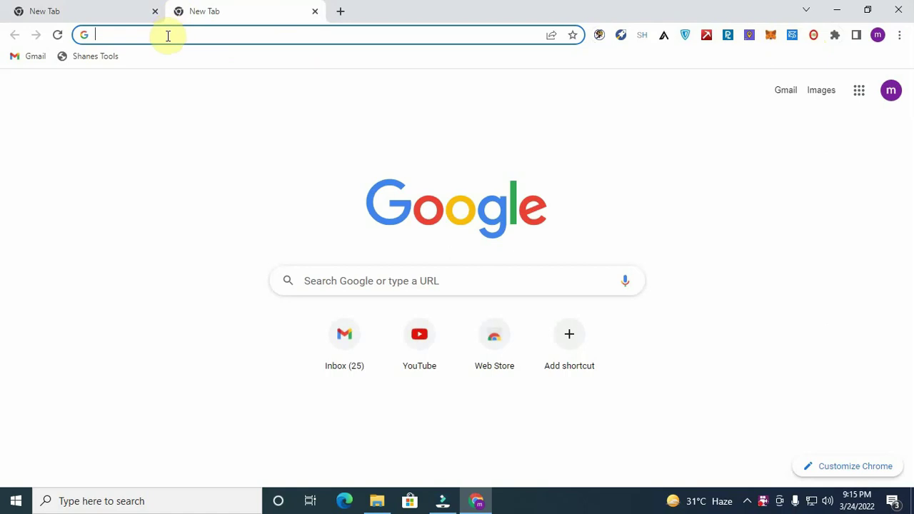
text(fooo)
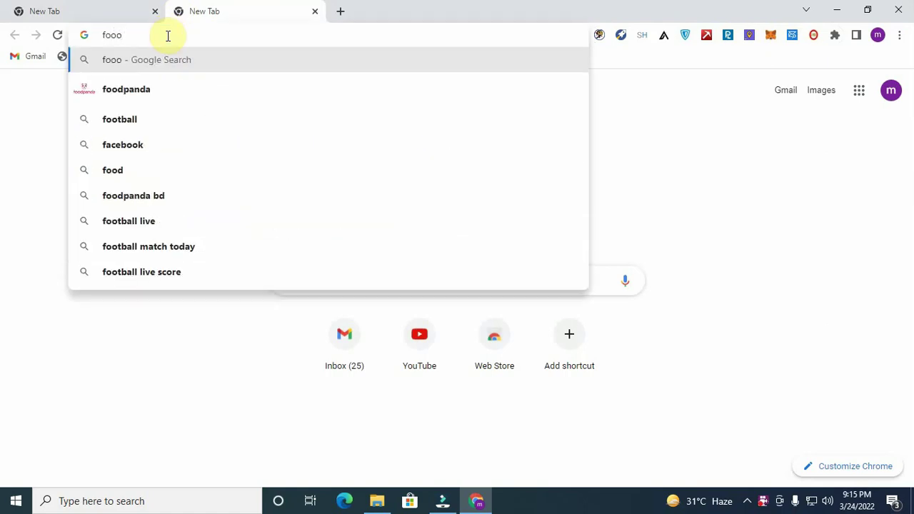
text( in)
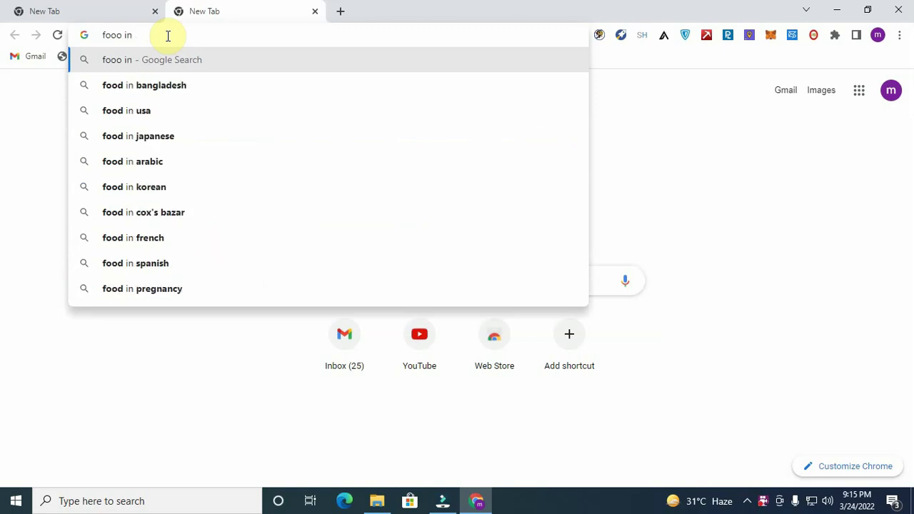
text( usa)
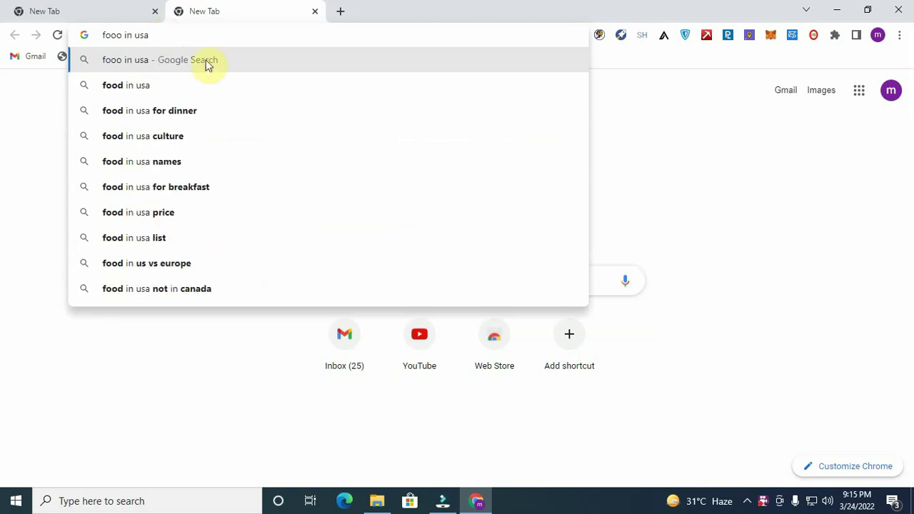
click(201, 85)
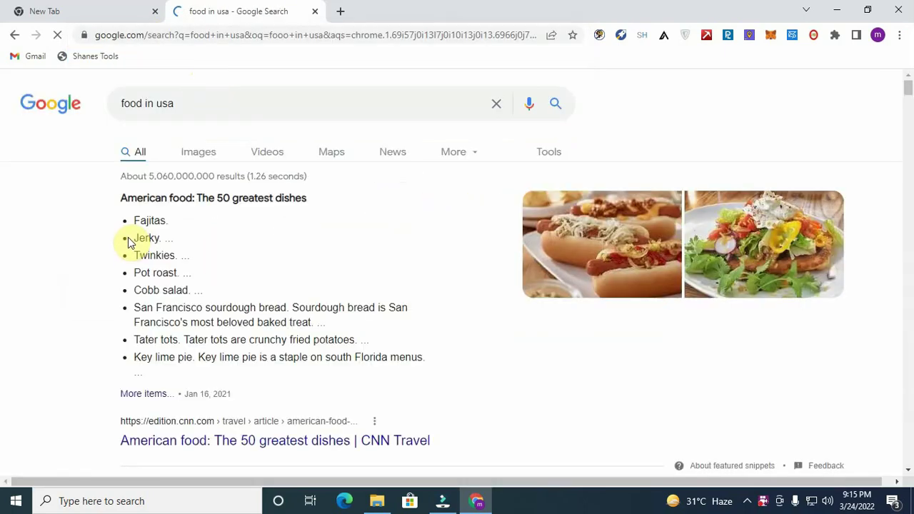
Switch the "food in usa" results to Google Maps and open the listing for The USA kitchen.
scroll(174, 300, down, 7)
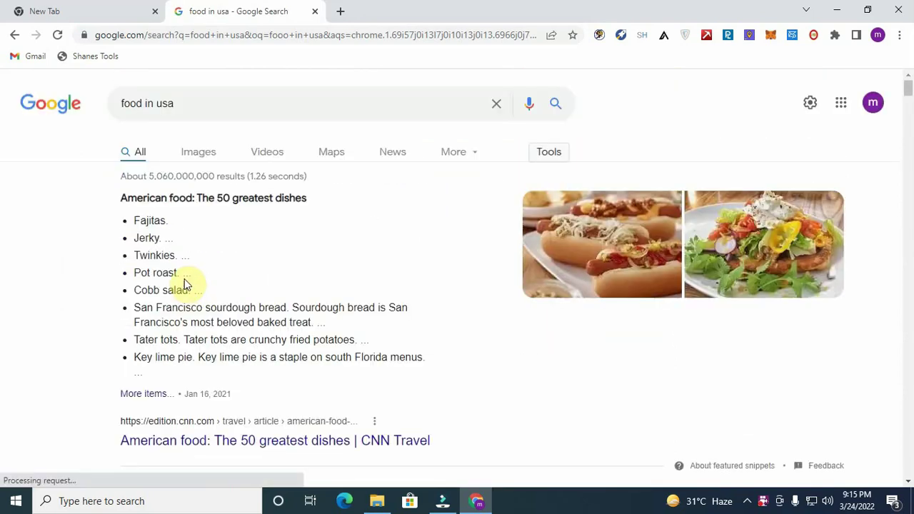
click(340, 156)
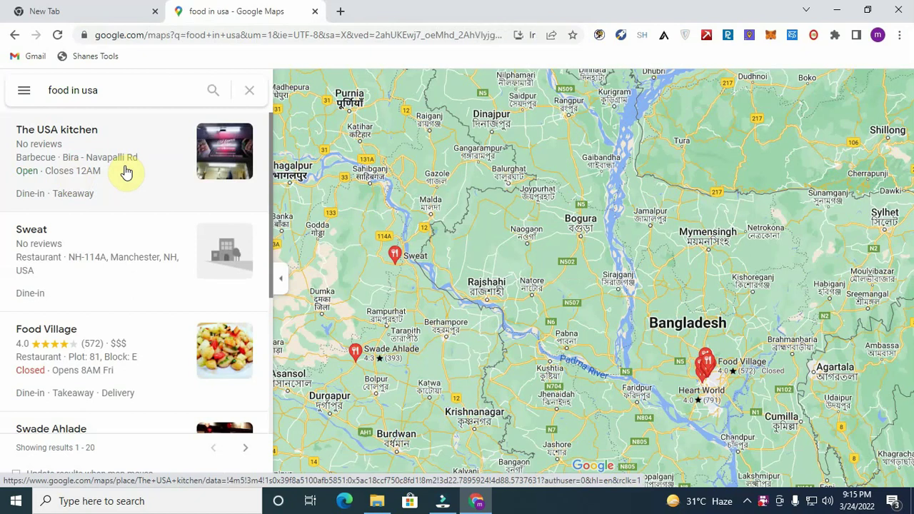
click(127, 170)
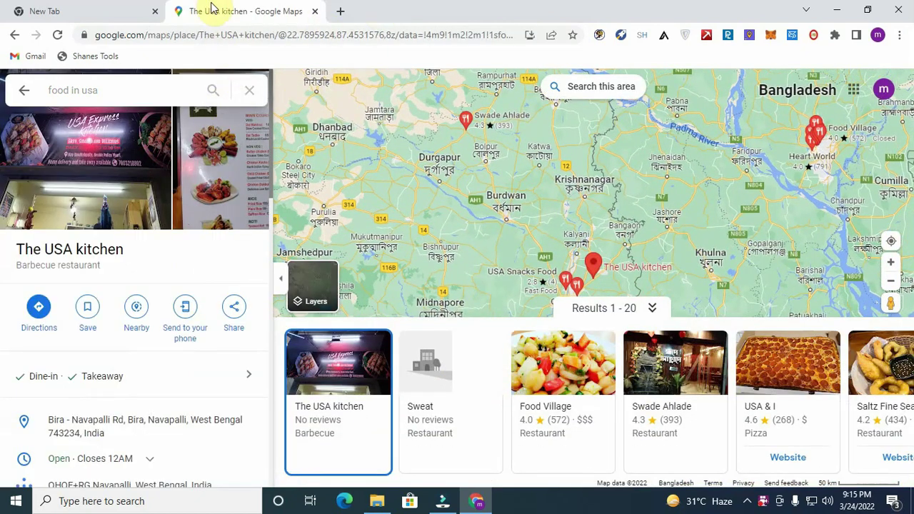
Copy the name "The USA kitchen" from its listing and paste it as a query in a new tab.
drag(9, 245, 121, 248)
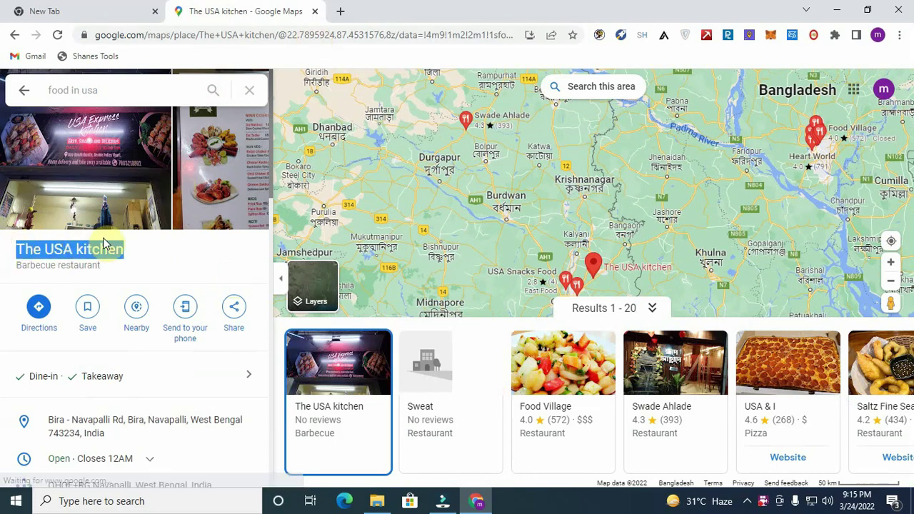
right_click(125, 249)
click(143, 258)
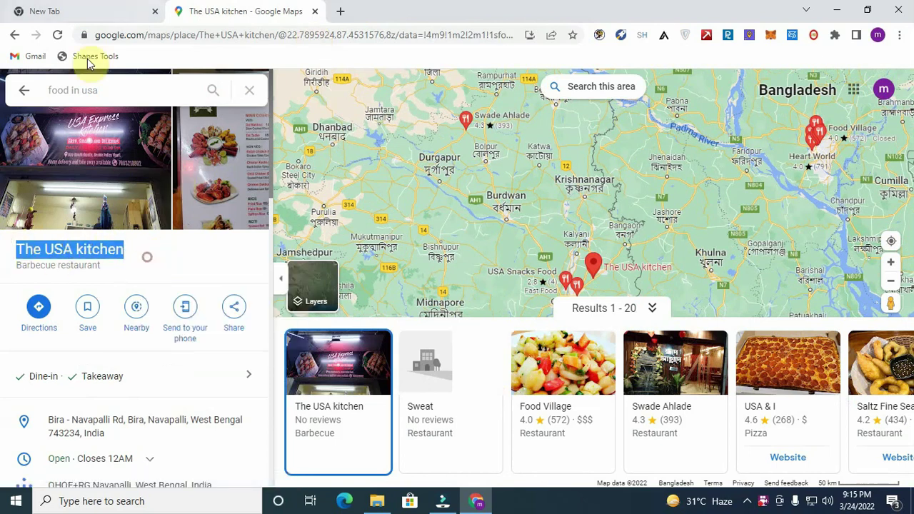
click(341, 12)
key(ctrl+v)
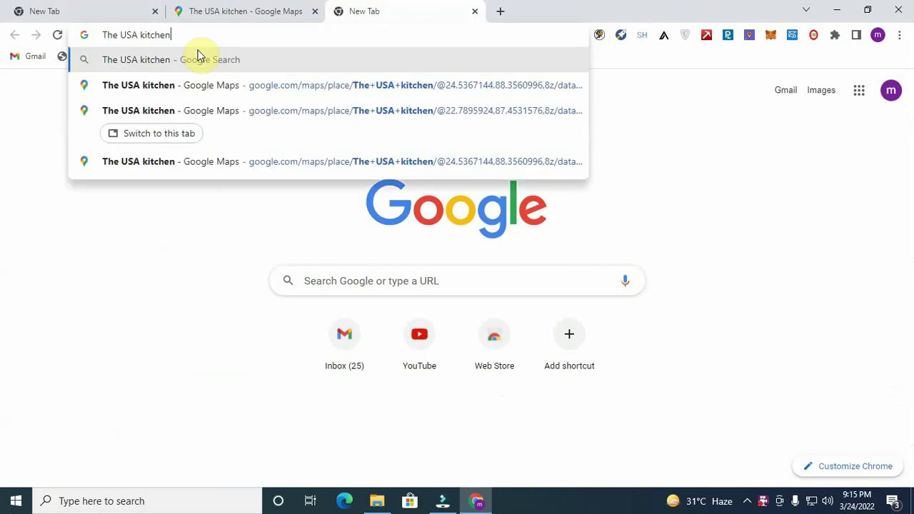
Extend the query to "The USA kitchen at linkedin" and run the Google search.
text(ar)
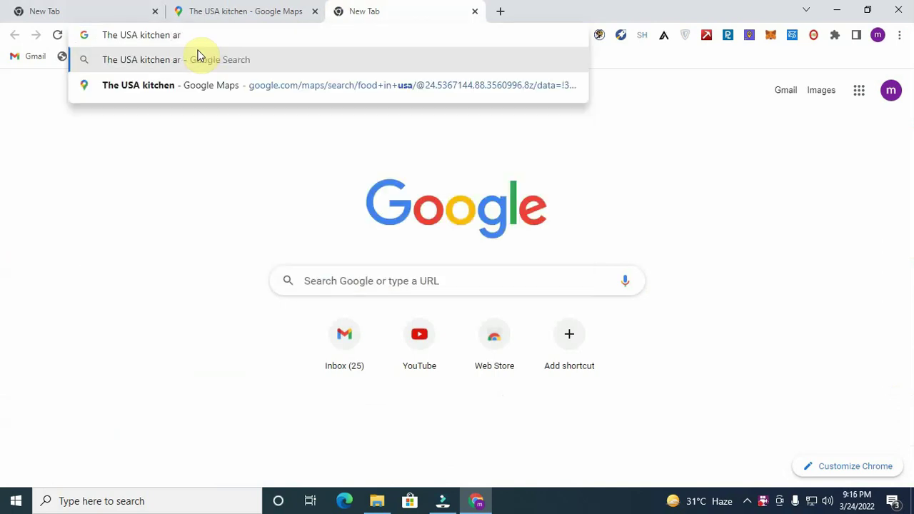
key(BackSpace)
text(t)
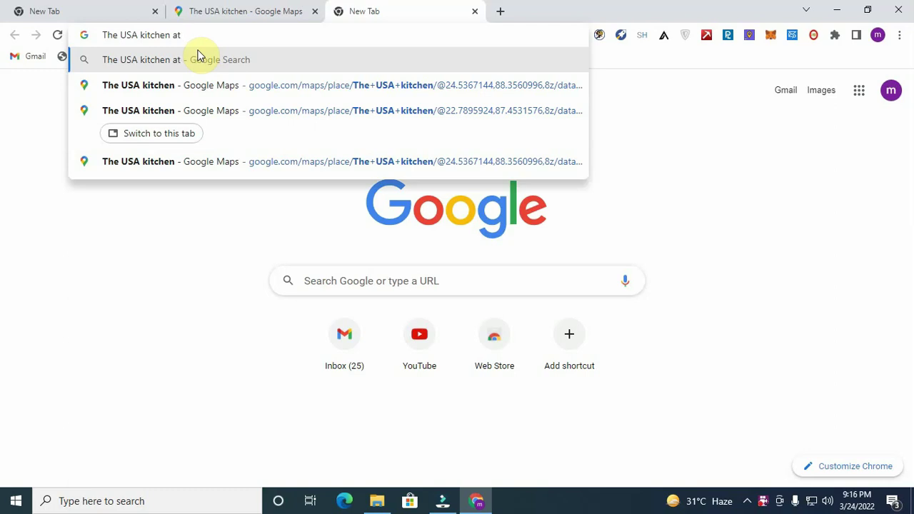
text( Iinke)
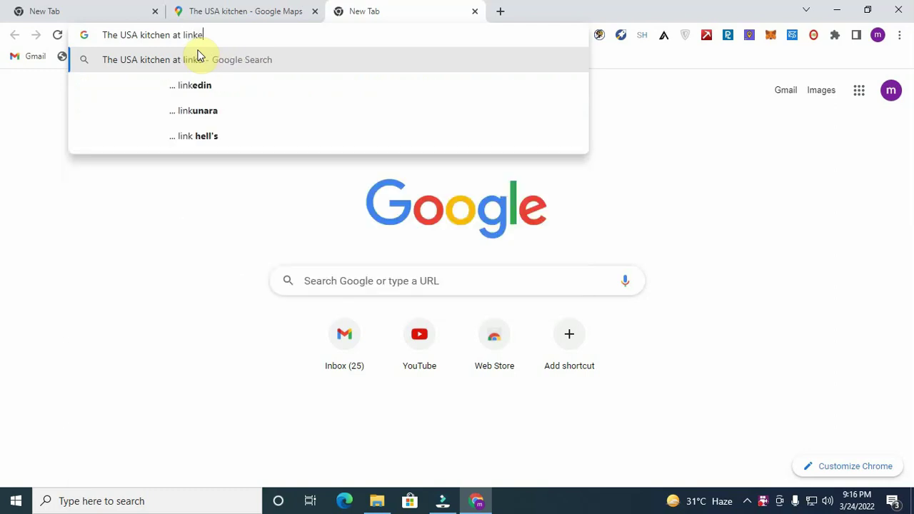
text(ding)
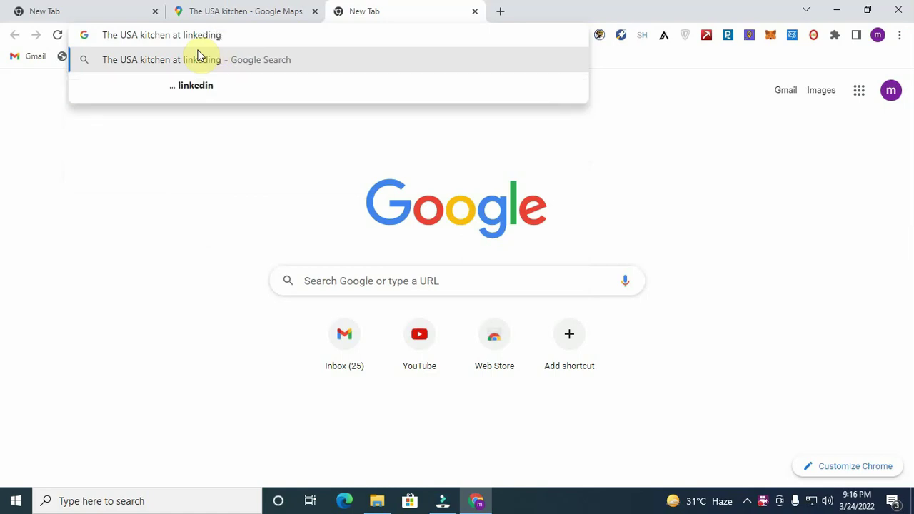
key(BackSpace)
key(Return)
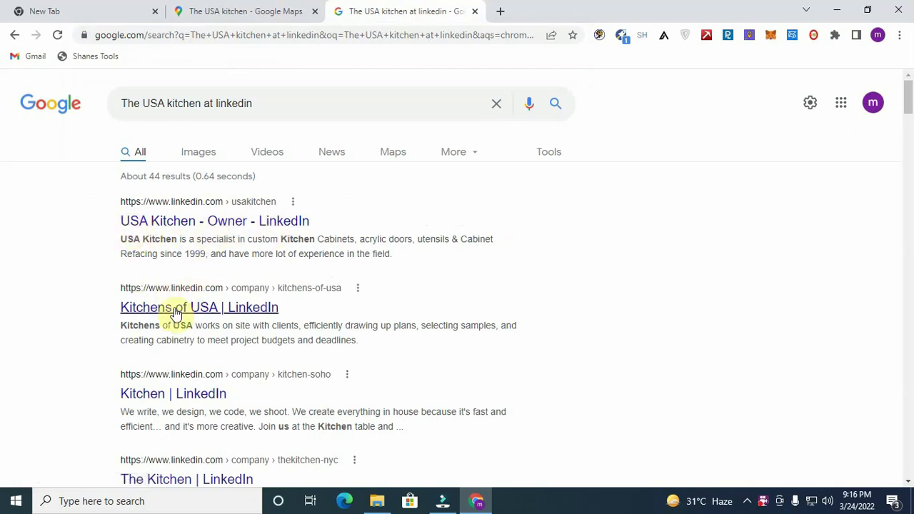
Look through the search results and open the "USA Kitchen - Owner - LinkedIn" profile.
scroll(257, 343, down, 2)
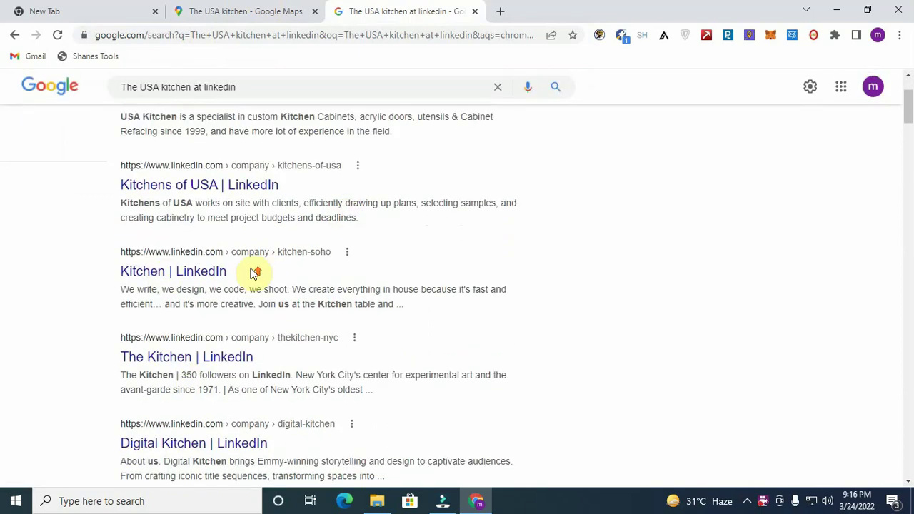
scroll(214, 268, up, 2)
click(224, 227)
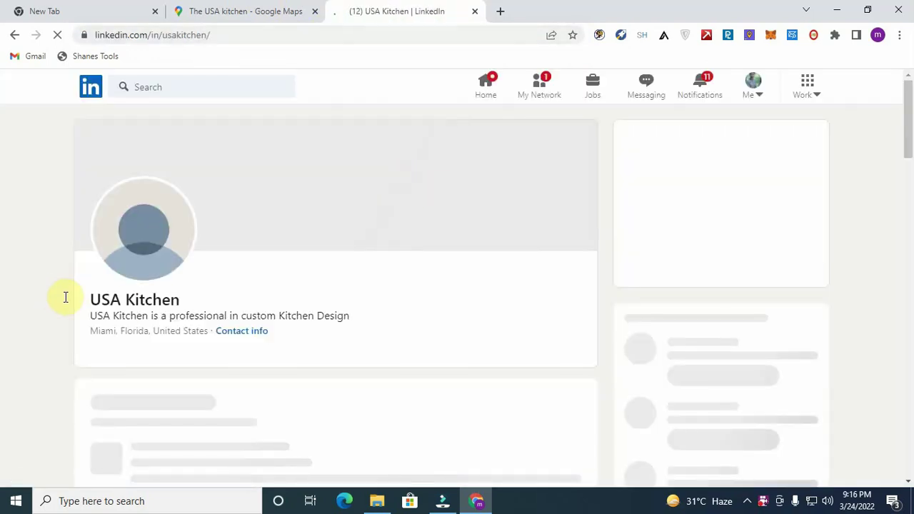
triple_click(88, 301)
click(279, 292)
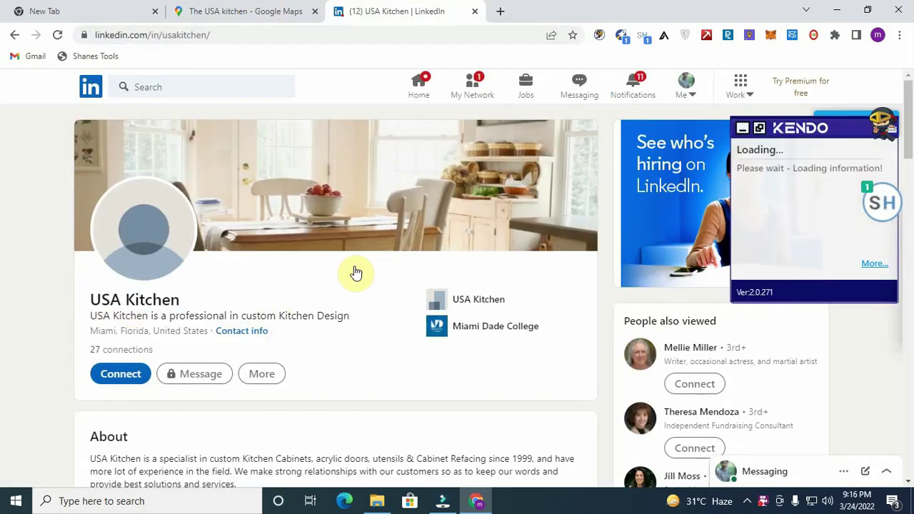
Dismiss the SignalHire and Kendo pop-ups and look over the profile's About and Featured sections.
scroll(329, 270, down, 2)
scroll(331, 274, up, 2)
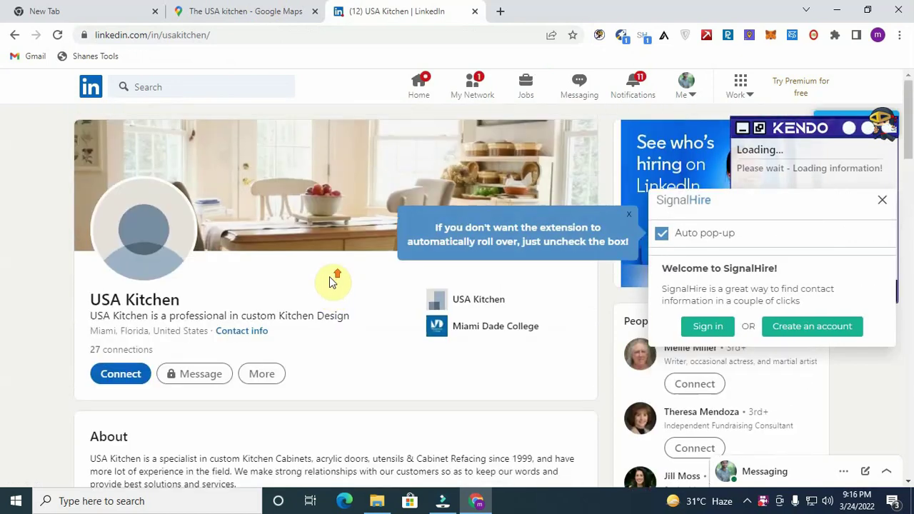
click(884, 198)
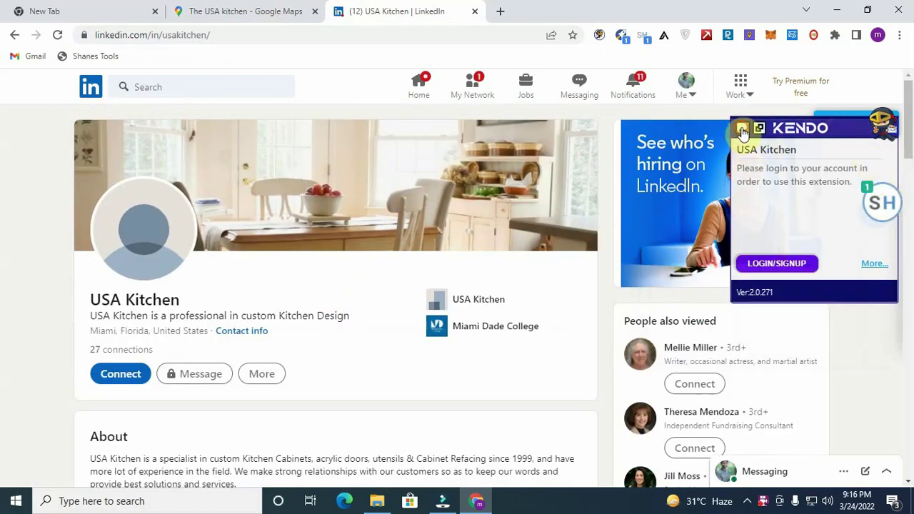
scroll(285, 400, down, 4)
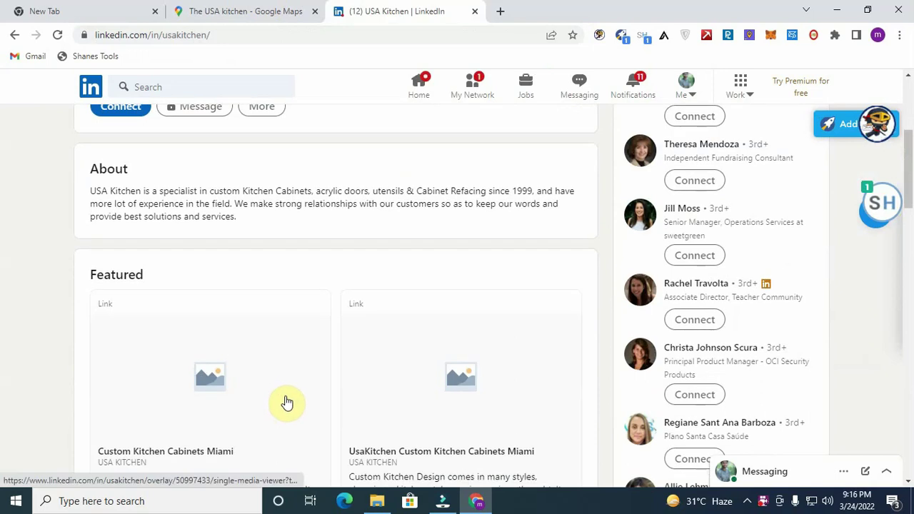
Close the LinkedIn profile, the Google Maps page and the old empty tab, keeping one new tab open.
click(474, 11)
click(340, 10)
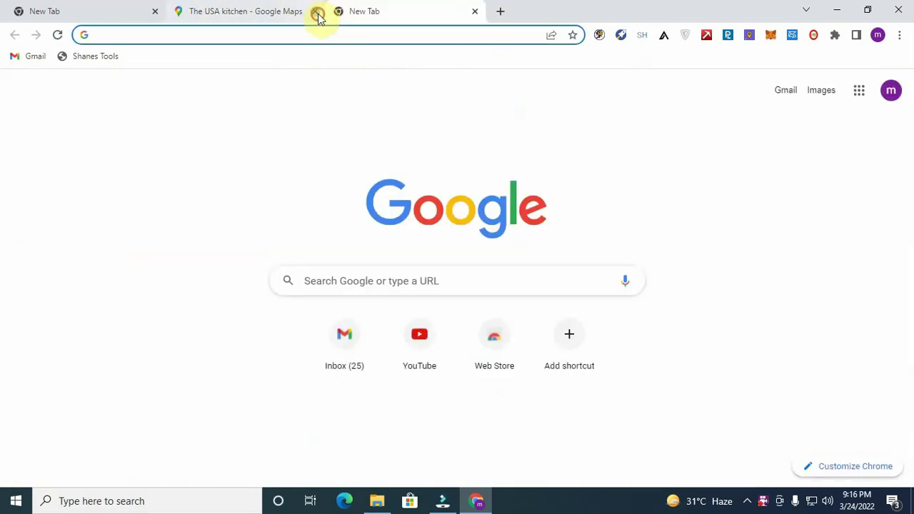
click(316, 11)
click(155, 11)
click(172, 36)
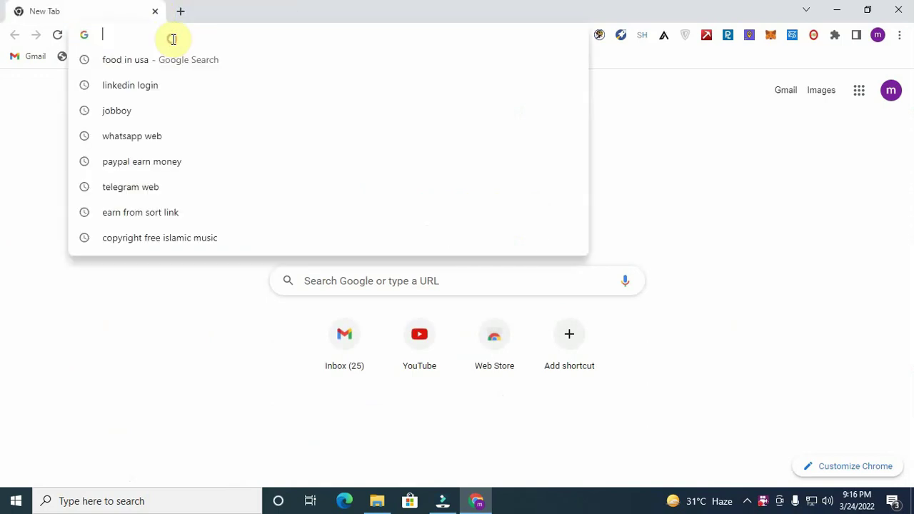
click(184, 108)
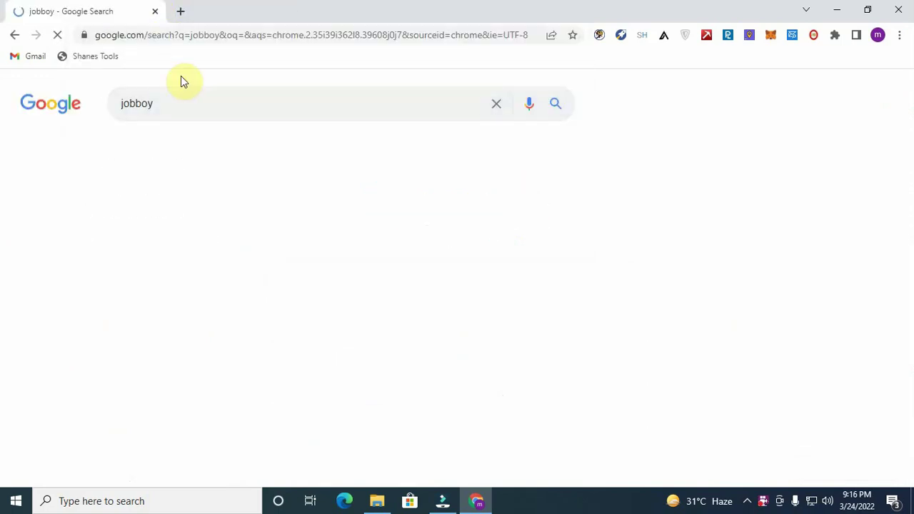
click(16, 33)
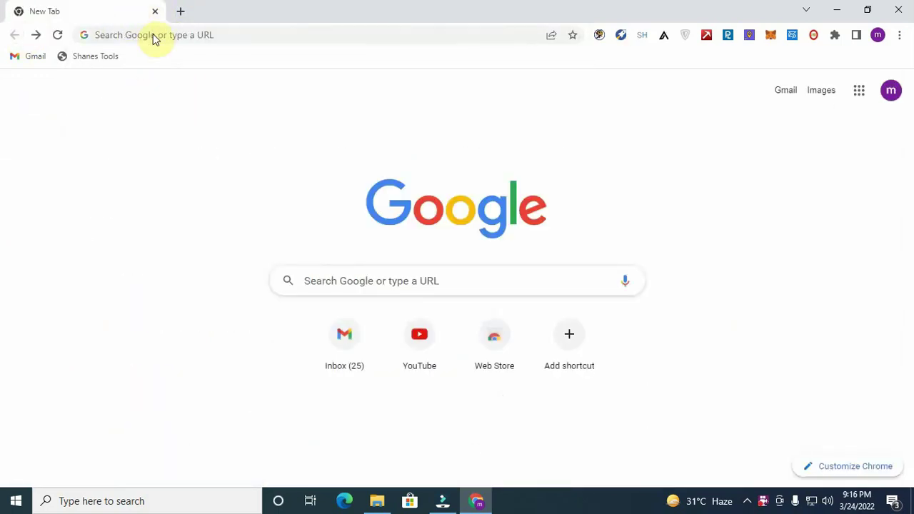
Search Google for "linkedin login" in a new tab, close the leftover empty tab and open LinkedIn from the results.
click(179, 12)
click(176, 34)
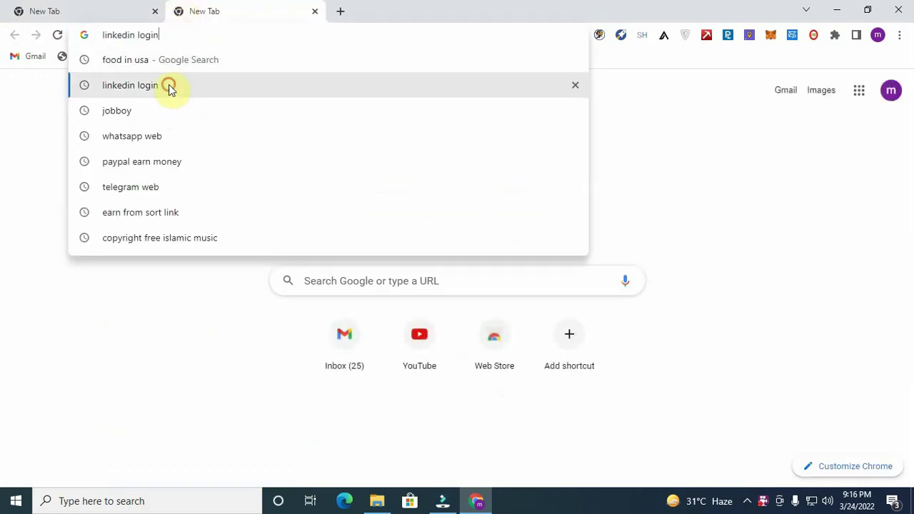
click(169, 84)
click(155, 11)
click(222, 223)
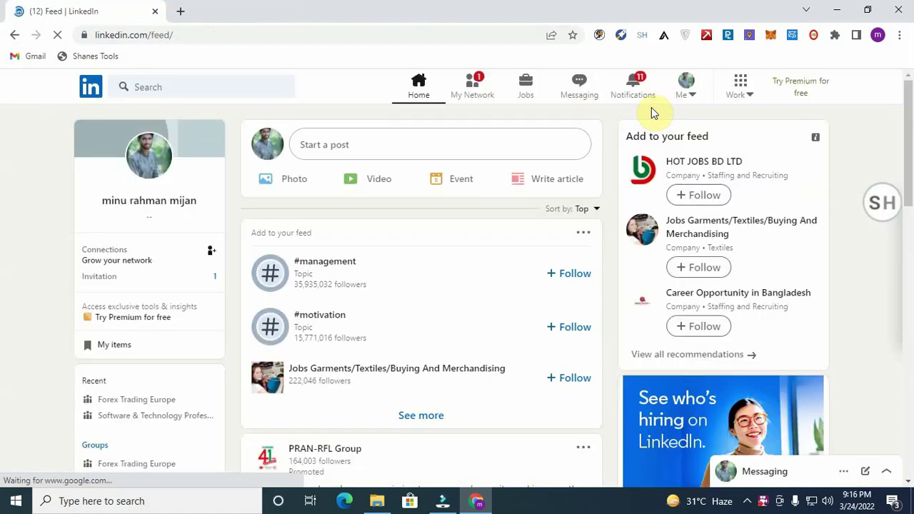
View the Kendo extension panel on the LinkedIn feed, collapse it and look over the feed page.
click(858, 149)
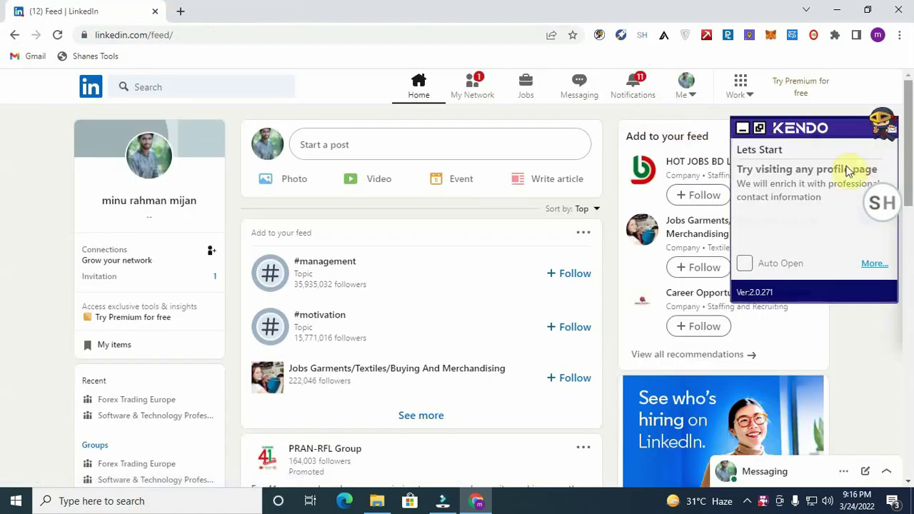
click(742, 129)
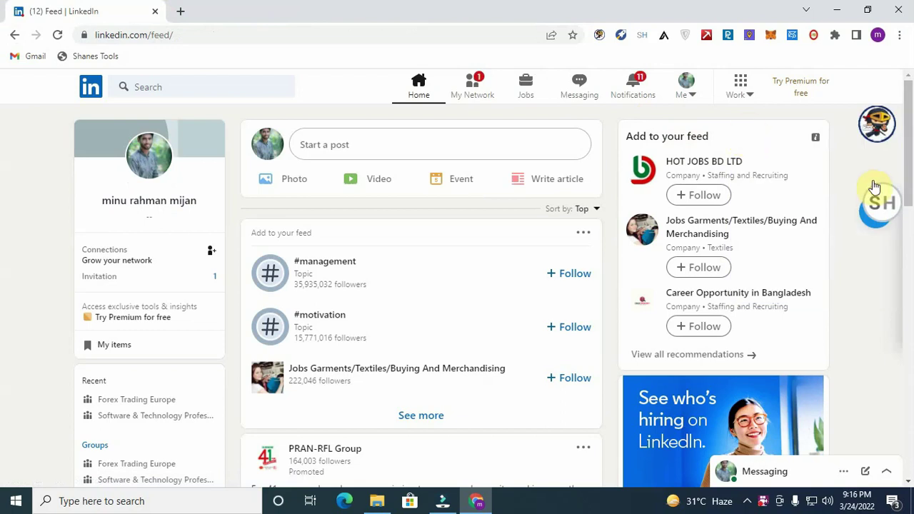
drag(873, 107, 876, 134)
scroll(347, 353, down, 6)
scroll(481, 290, up, 5)
scroll(481, 290, up, 1)
Start a direct search on the RocketReach website from its extension and look over the people search filters.
click(621, 35)
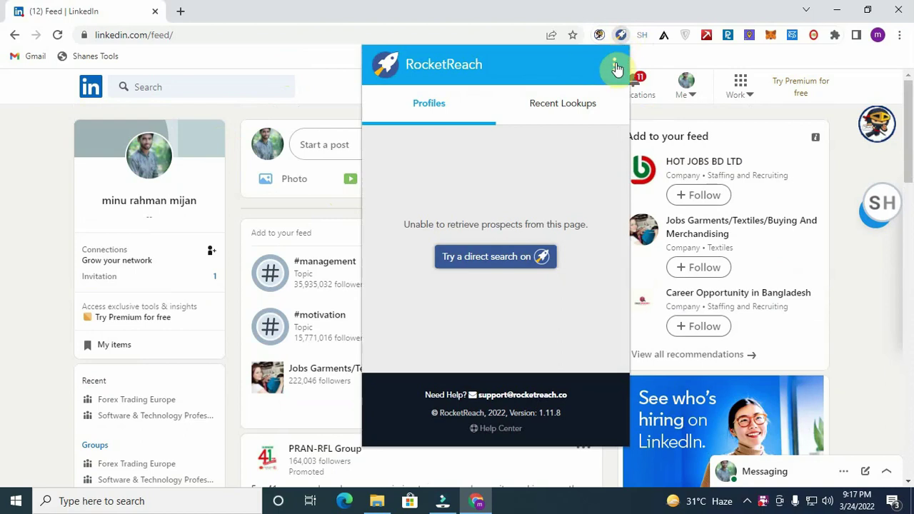
click(519, 256)
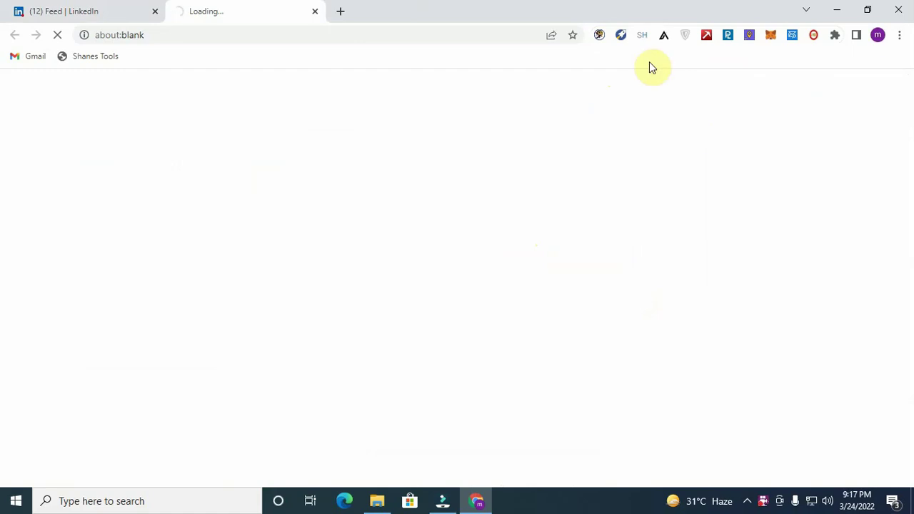
click(878, 35)
click(584, 163)
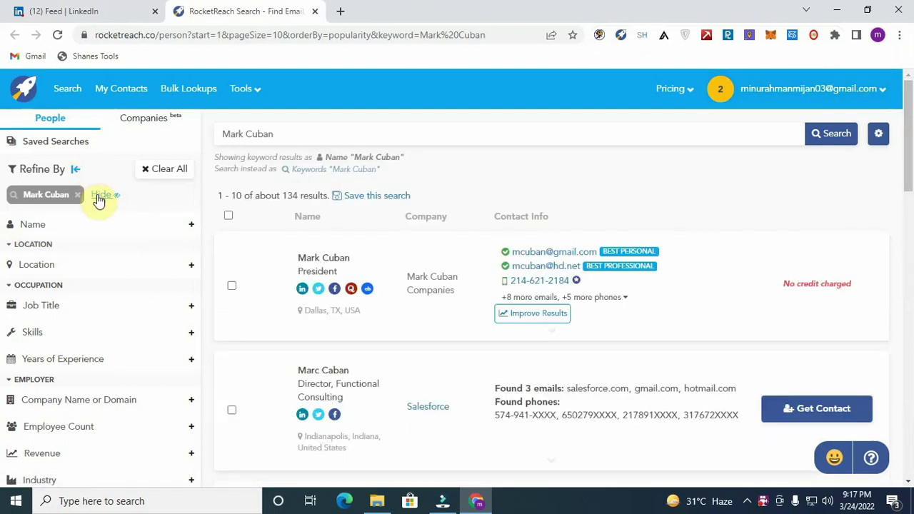
scroll(90, 322, down, 1)
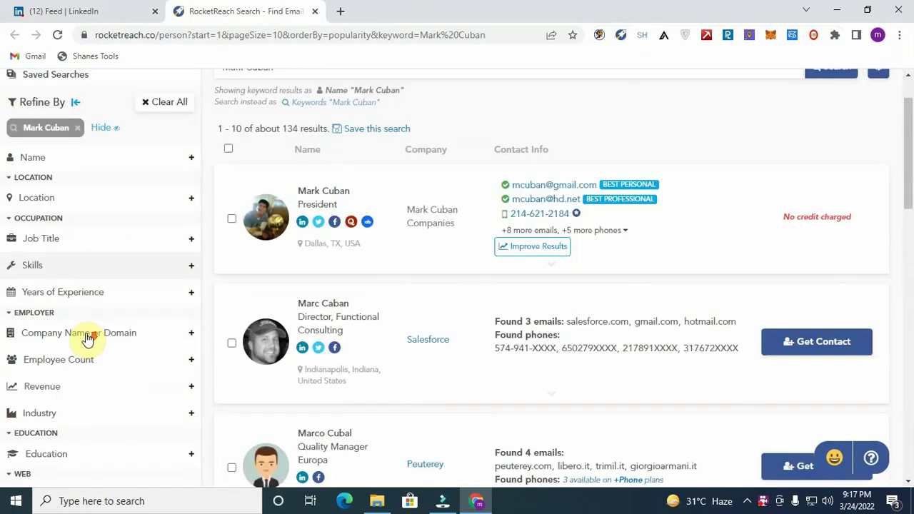
Look through the RocketReach people results for the current keyword and the available refinement filters.
scroll(371, 227, up, 1)
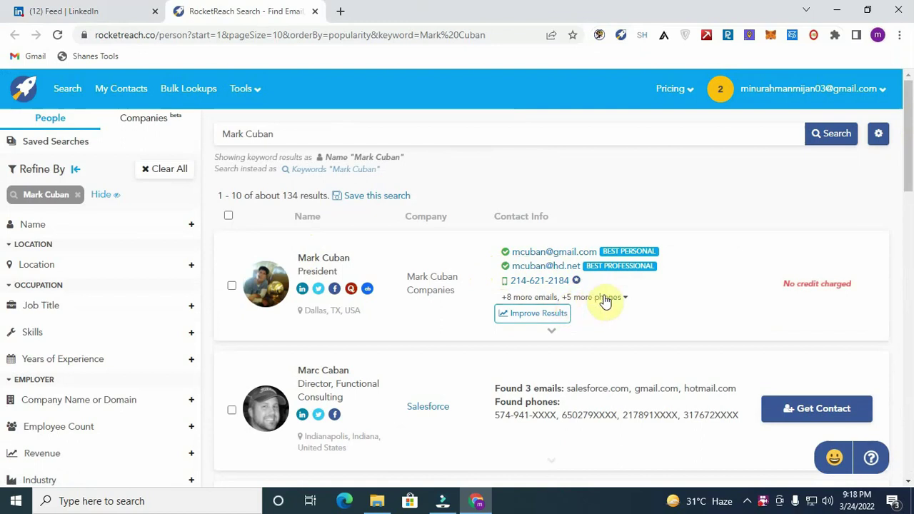
scroll(605, 302, down, 3)
scroll(606, 301, down, 5)
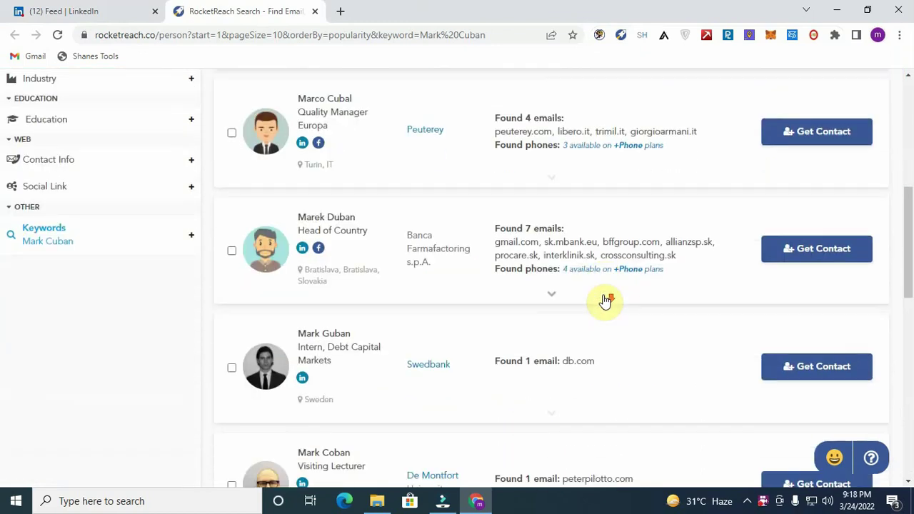
scroll(602, 300, down, 4)
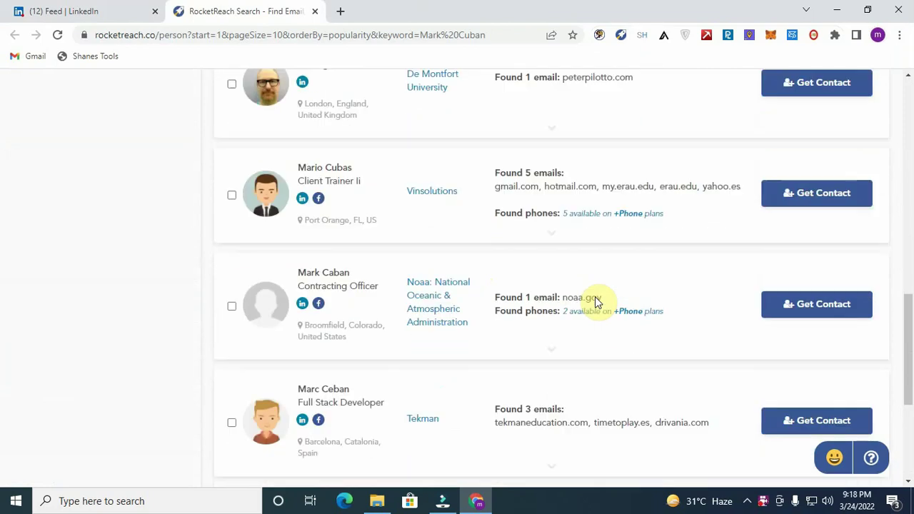
scroll(597, 303, down, 3)
scroll(597, 304, down, 2)
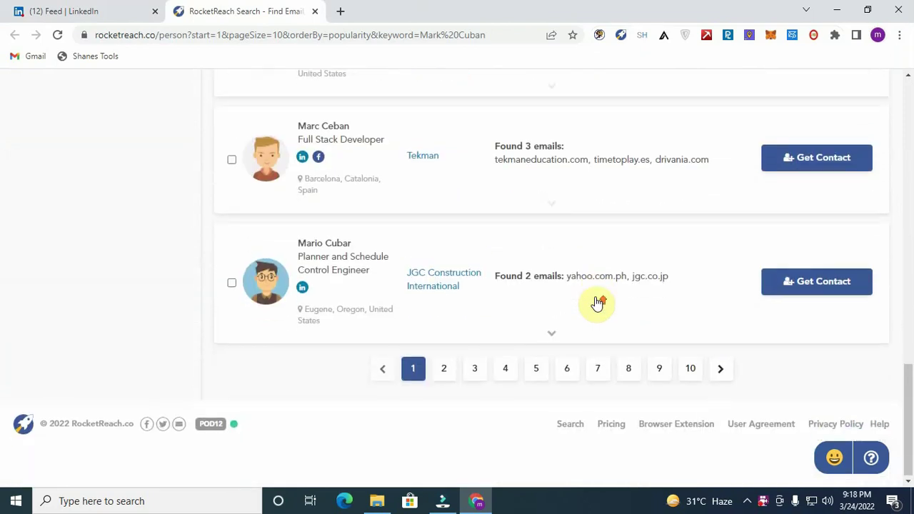
scroll(597, 304, up, 10)
scroll(597, 304, up, 3)
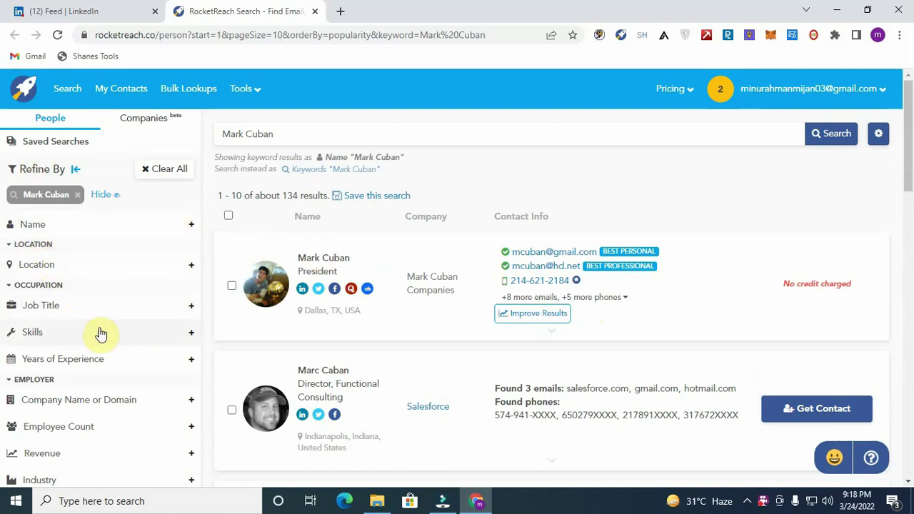
scroll(101, 333, down, 2)
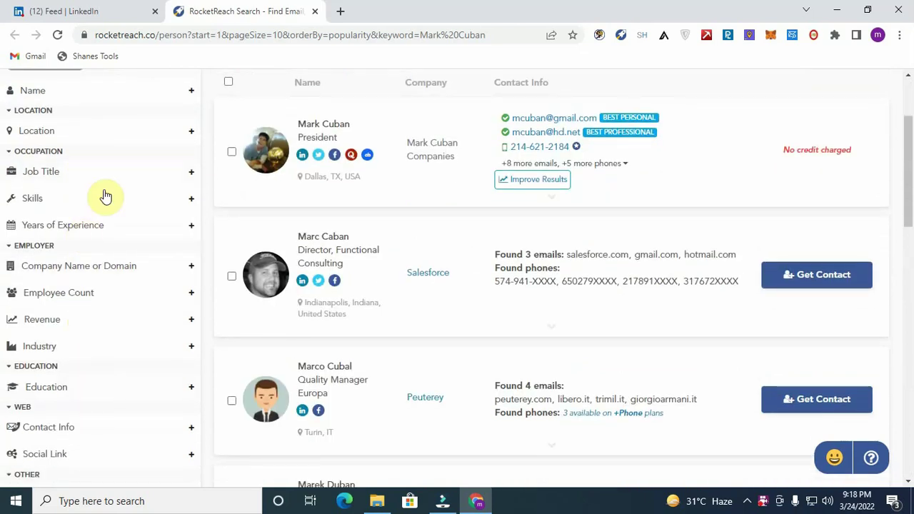
scroll(120, 150, down, 2)
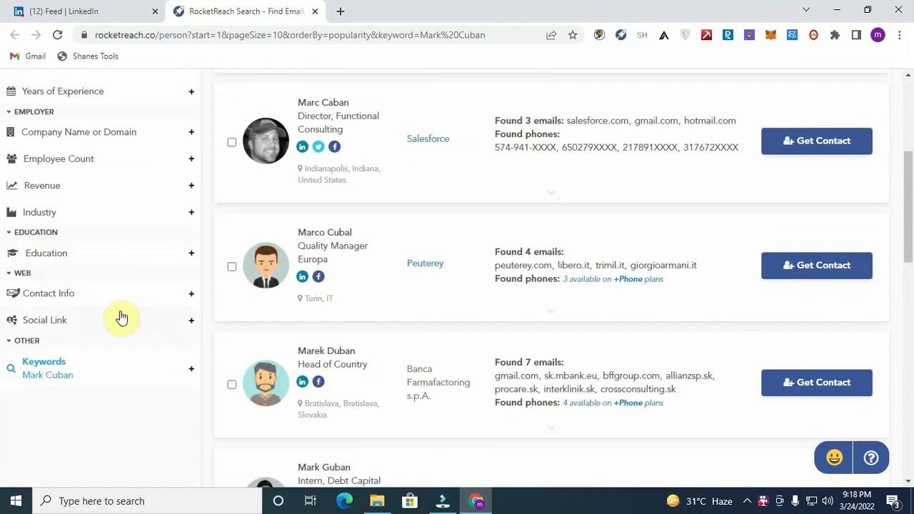
scroll(122, 318, up, 4)
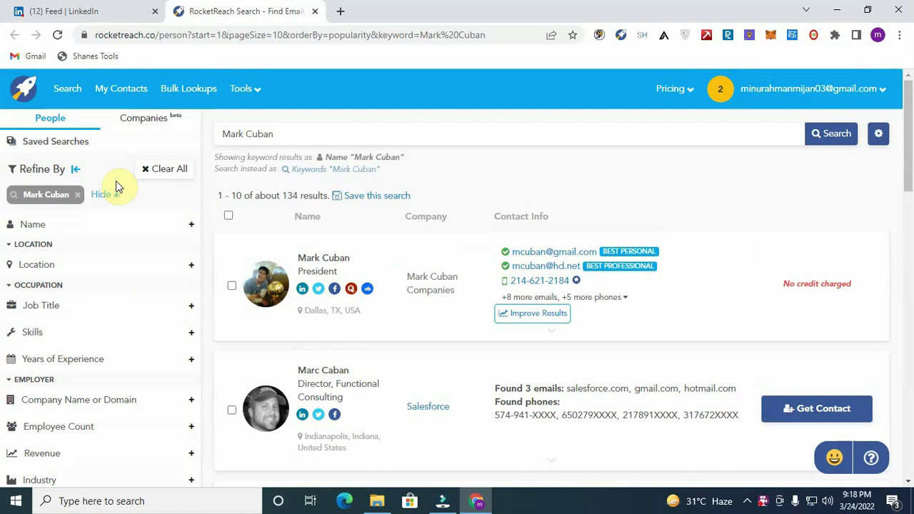
Replace the people search keyword with "The USA kitchen" and run the search.
click(604, 137)
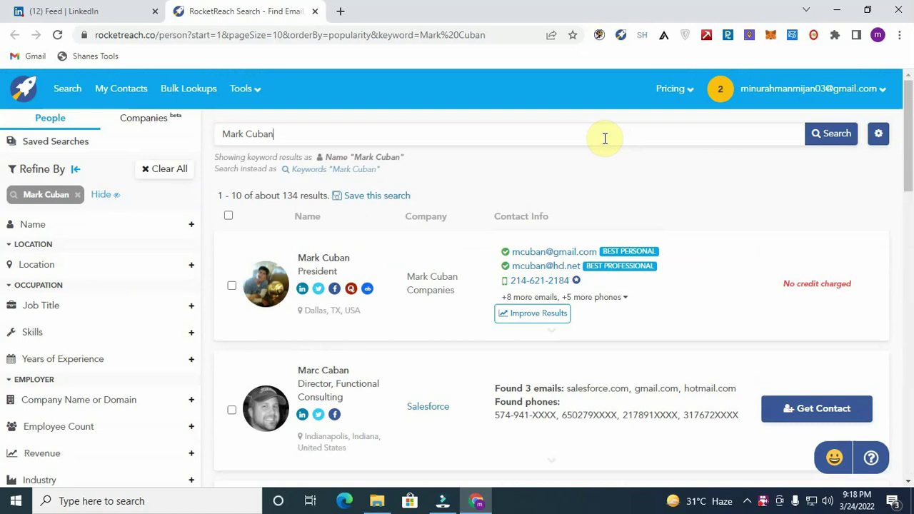
key(BackSpace)
key(BackSpace)
key(BackSpace)
key(BackSpace)
key(BackSpace)
key(BackSpace)
key(BackSpace)
key(BackSpace)
key(BackSpace)
text(The USA kitchen)
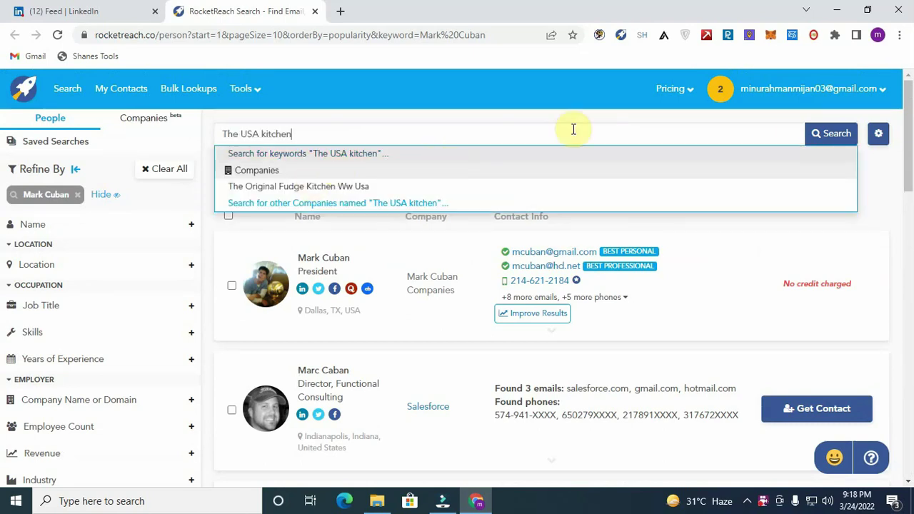
click(844, 140)
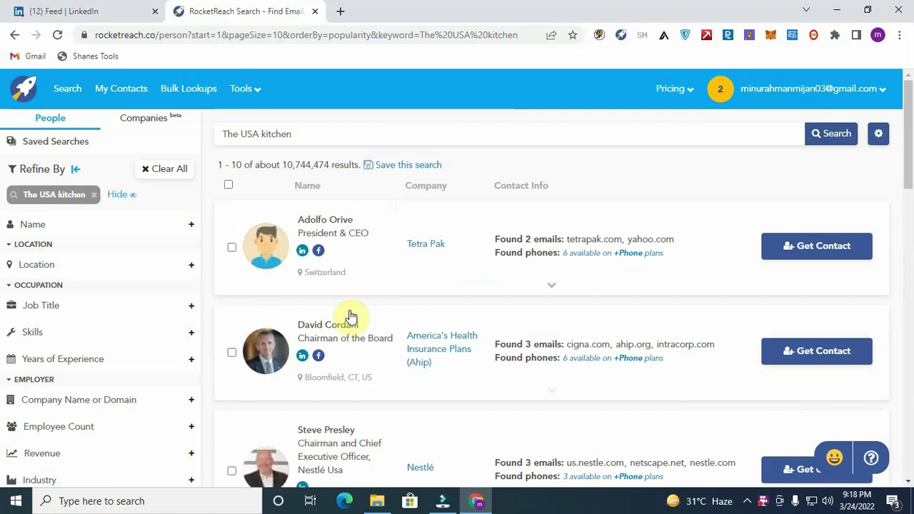
Look over the people, companies and contact info listed for the kitchen search.
scroll(350, 302, down, 2)
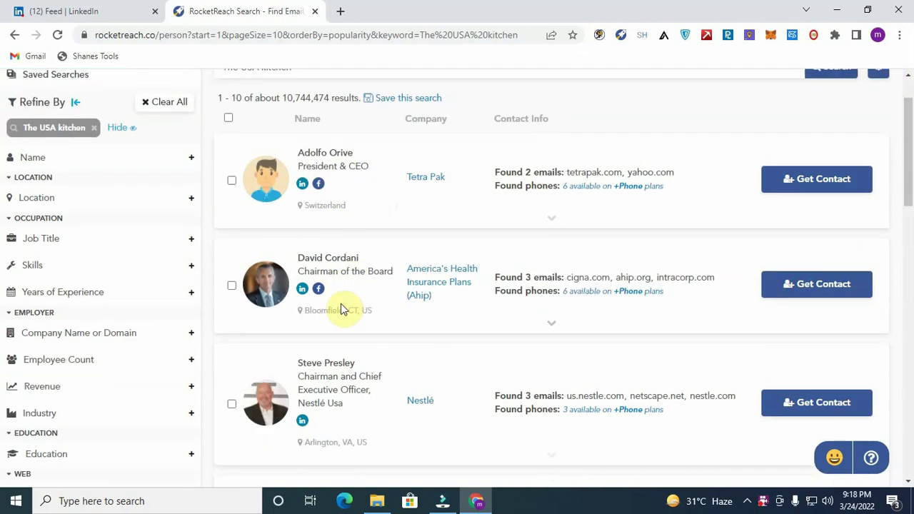
scroll(351, 302, down, 2)
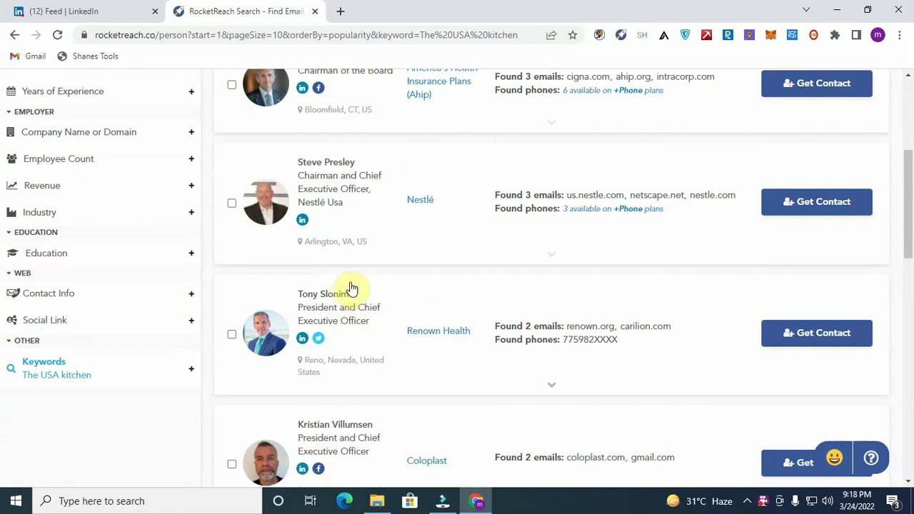
scroll(350, 289, down, 3)
scroll(350, 289, up, 5)
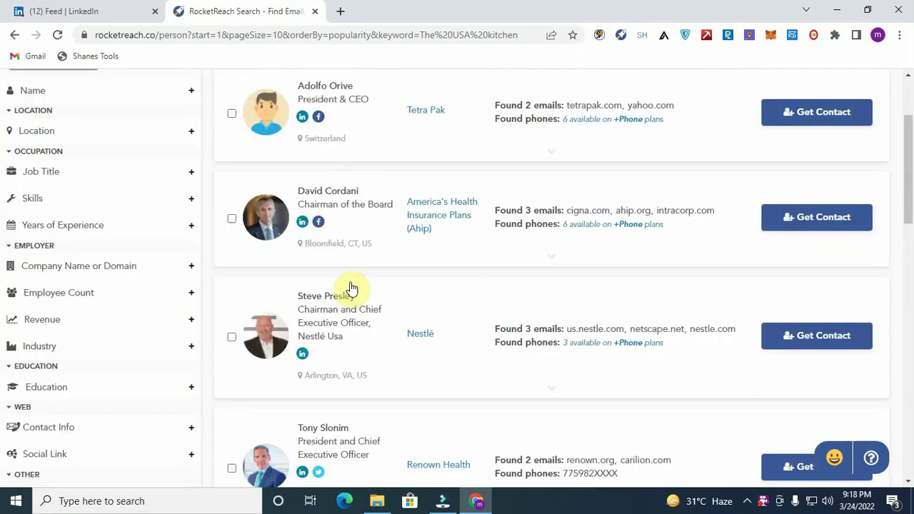
scroll(461, 261, up, 1)
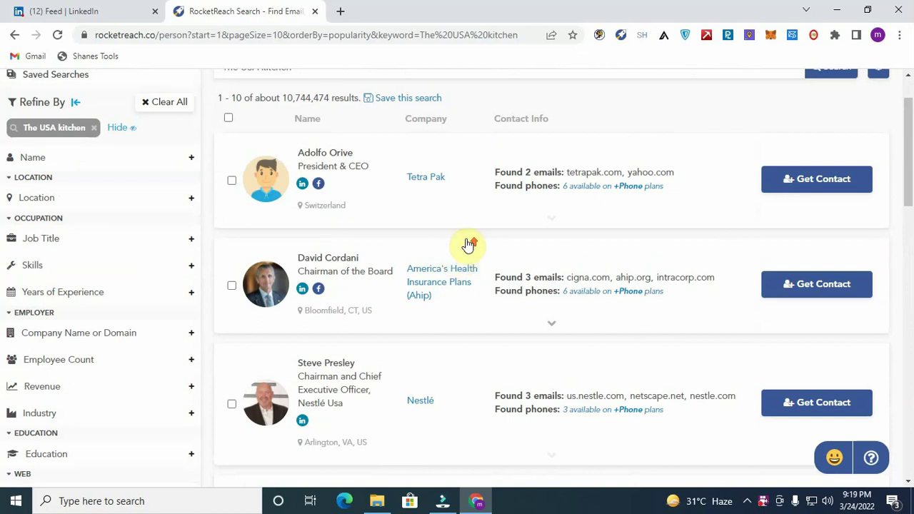
scroll(461, 260, up, 1)
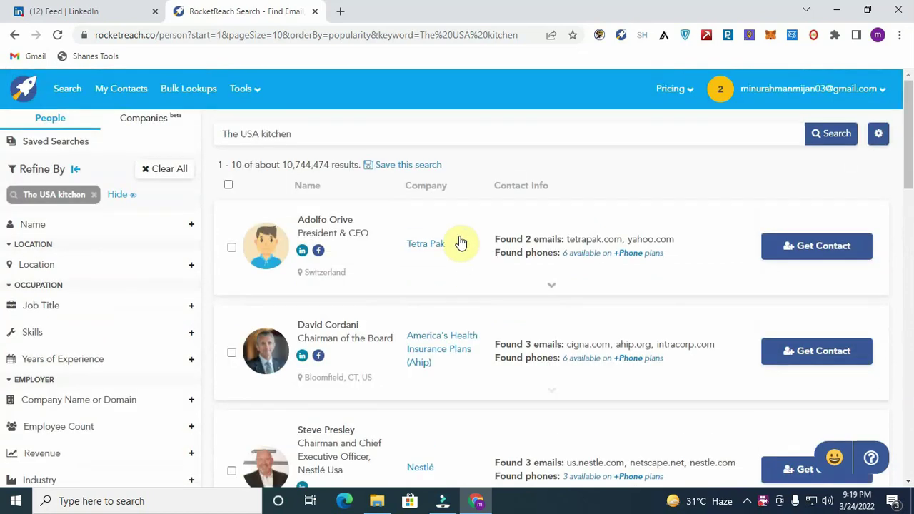
Select the first two people in the results, and clear both selections again.
click(232, 247)
click(231, 360)
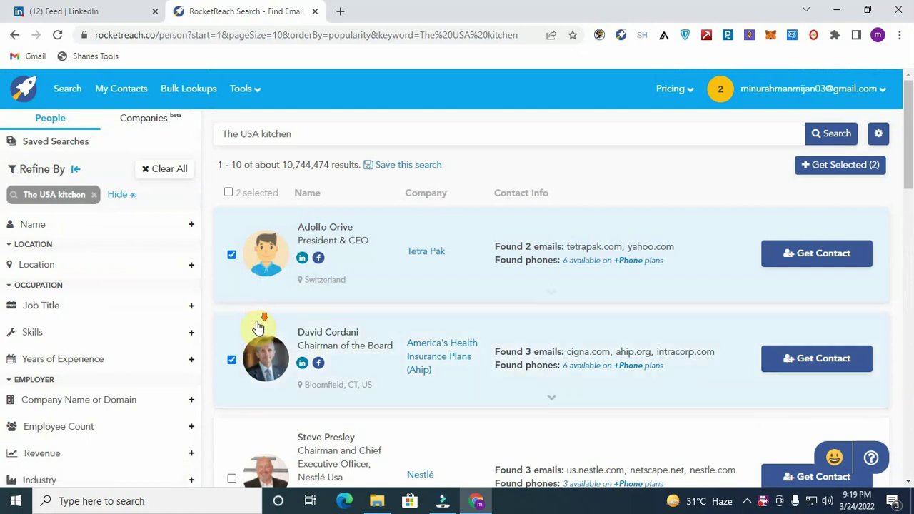
scroll(262, 336, down, 2)
click(240, 344)
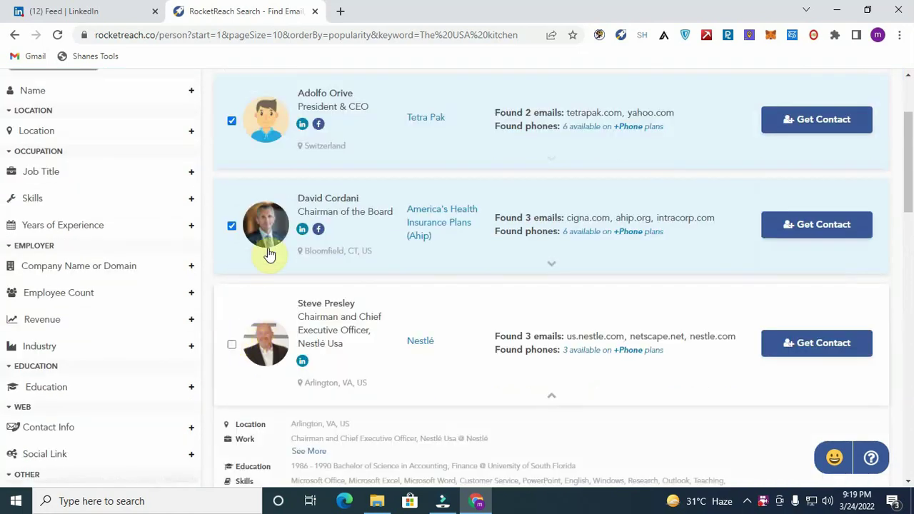
click(231, 229)
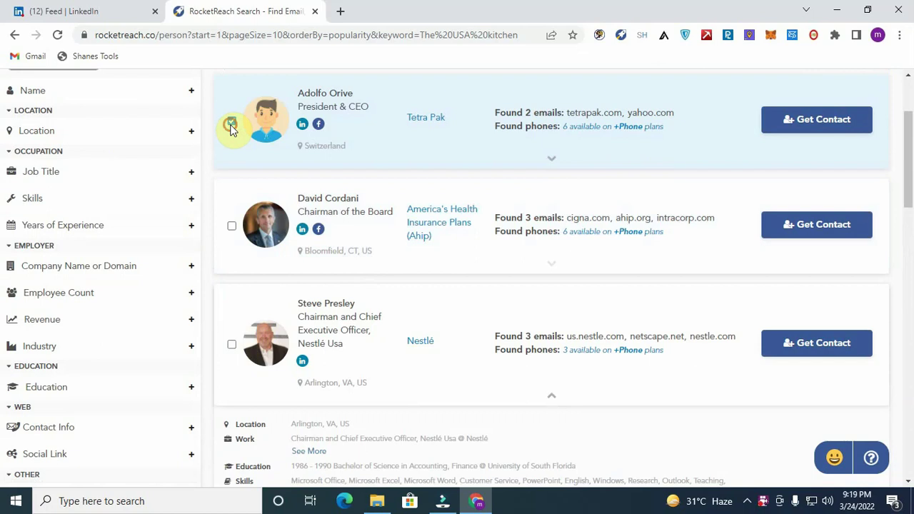
click(232, 121)
scroll(507, 180, up, 1)
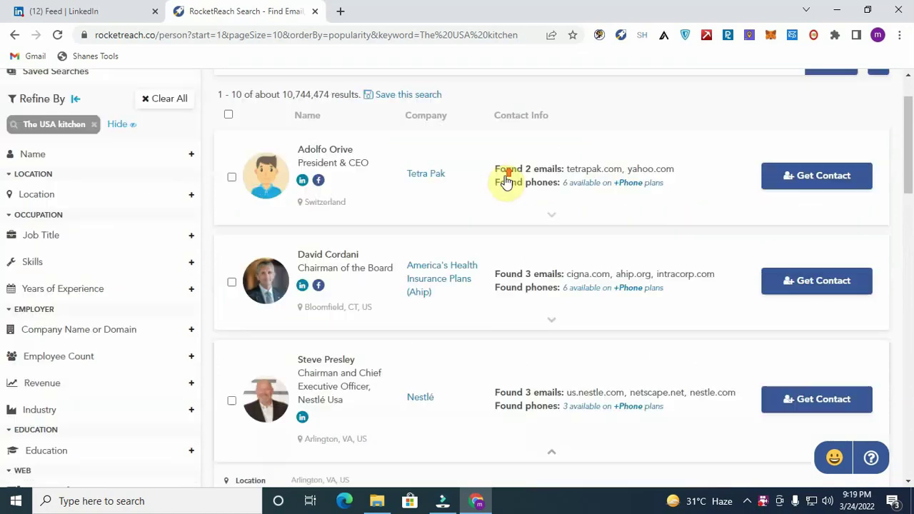
scroll(261, 148, up, 1)
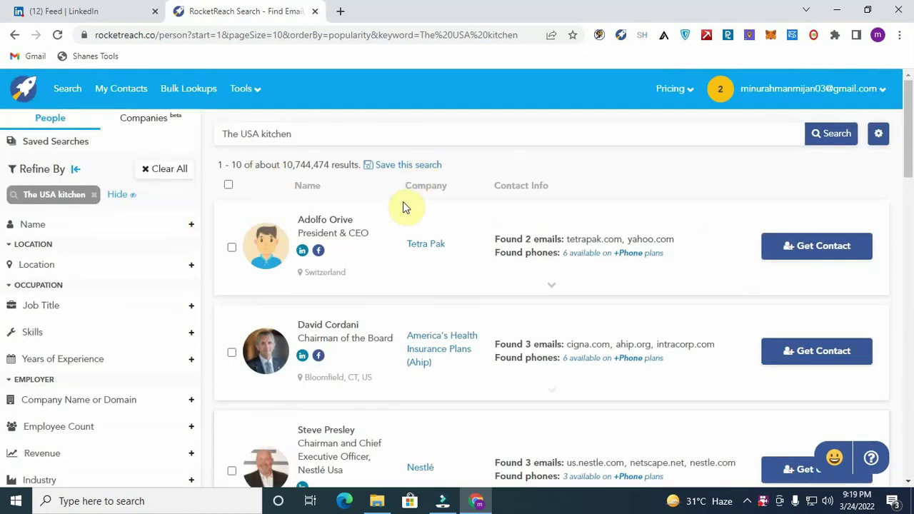
Get the contact details of the Tetra Pak president and of the America's Health Insurance Plans chairman.
click(785, 245)
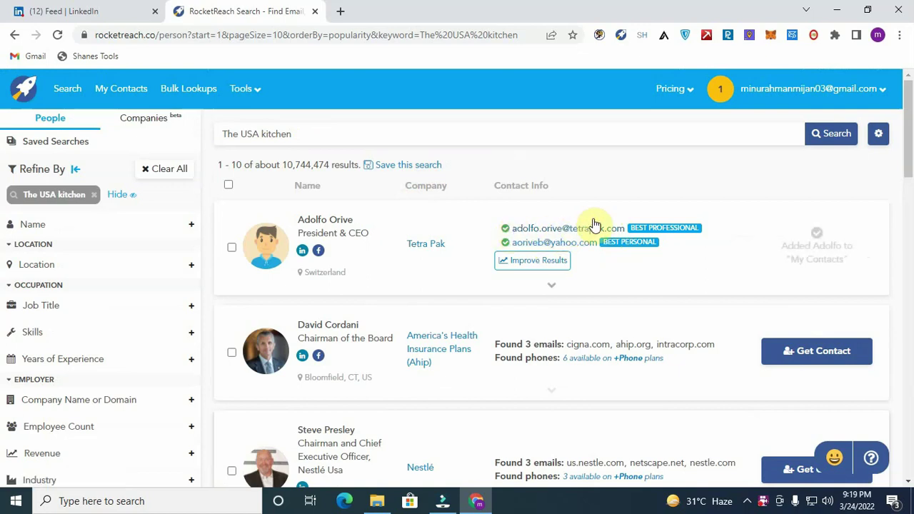
scroll(514, 265, down, 1)
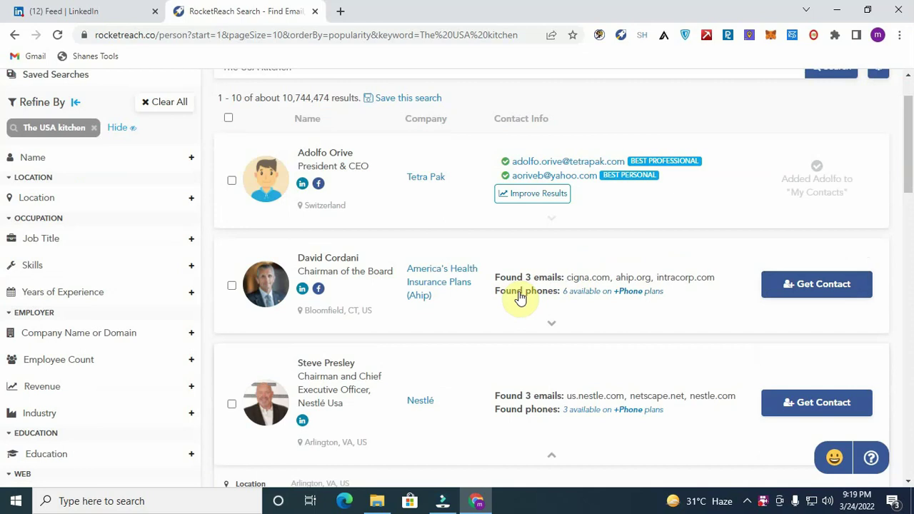
click(816, 290)
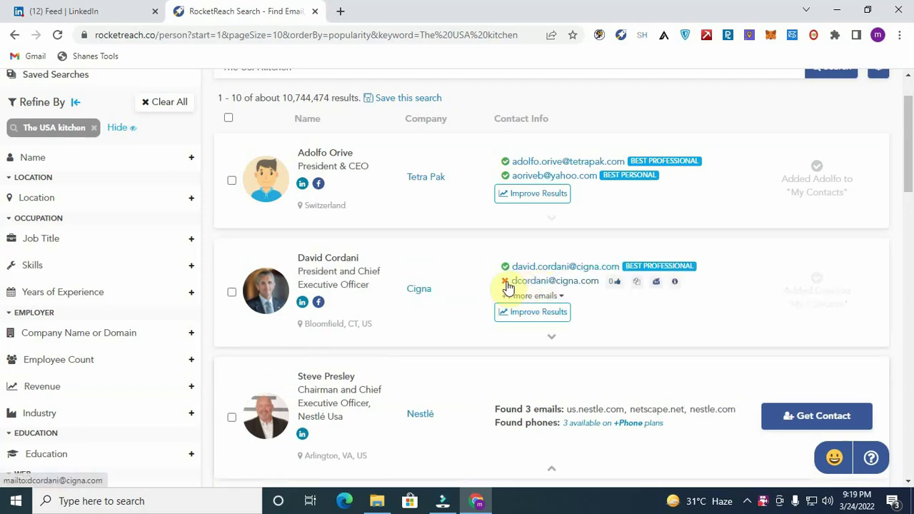
Expand the second person's details and view the verified and invalid email addresses, collapsing the invalid list again.
click(561, 297)
click(561, 298)
click(563, 298)
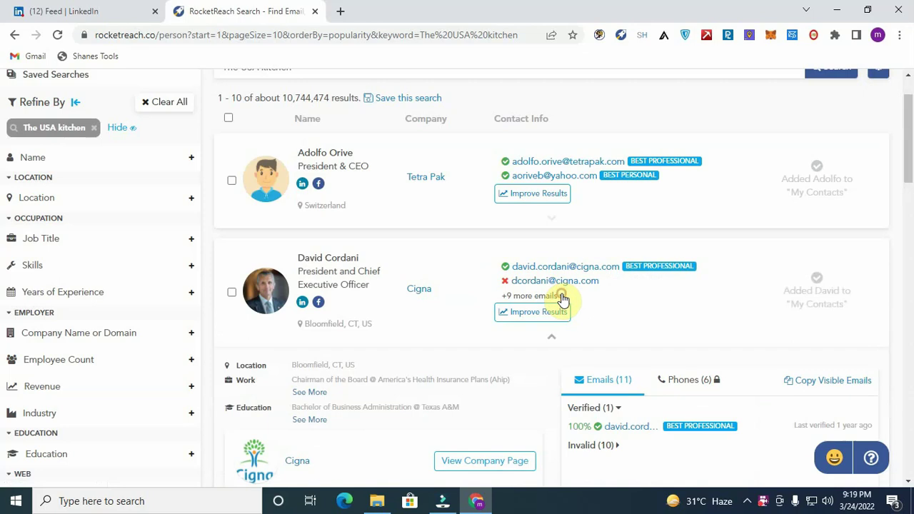
scroll(743, 348, down, 1)
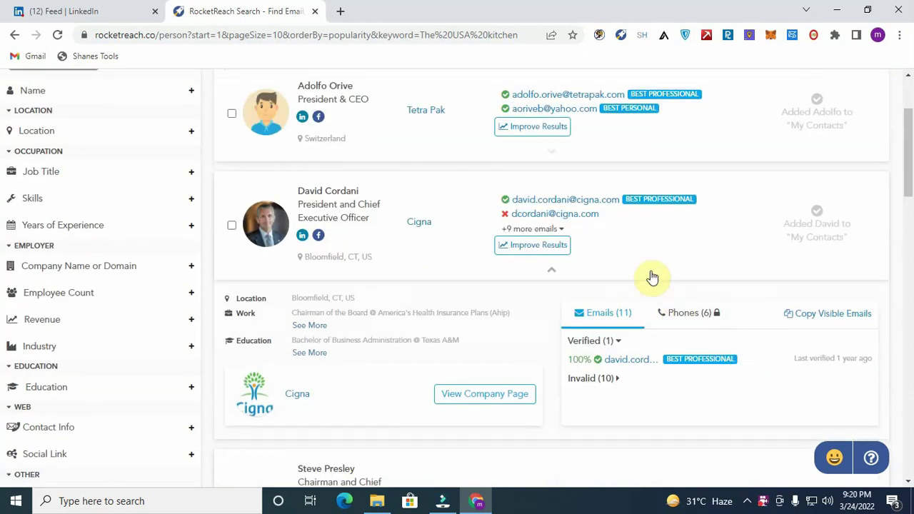
click(618, 383)
scroll(617, 383, down, 3)
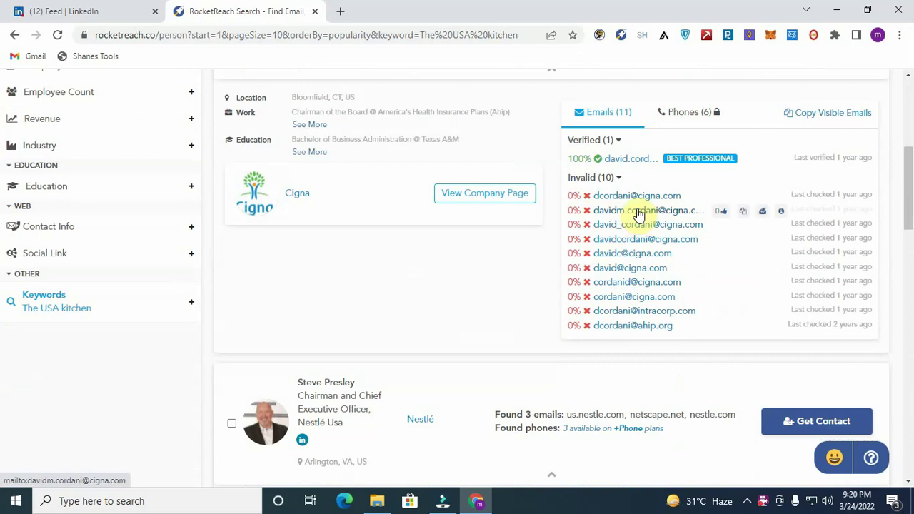
click(650, 180)
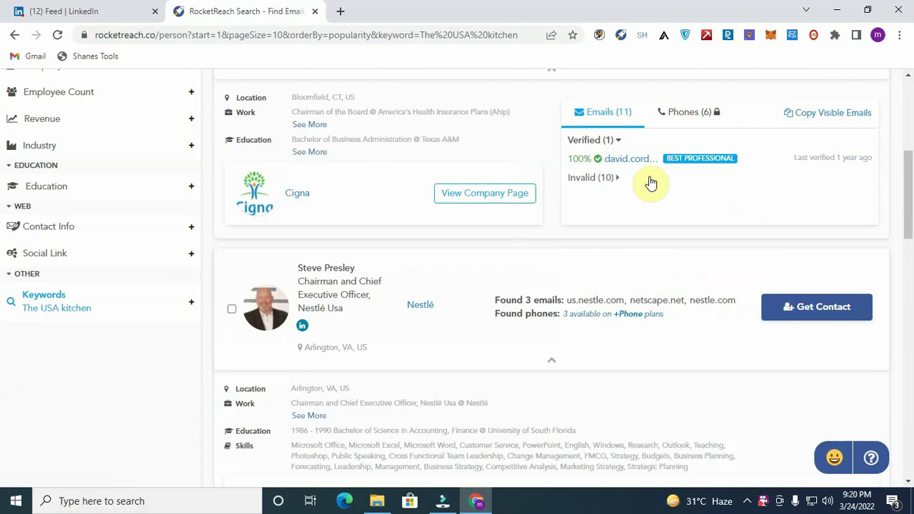
scroll(649, 184, up, 1)
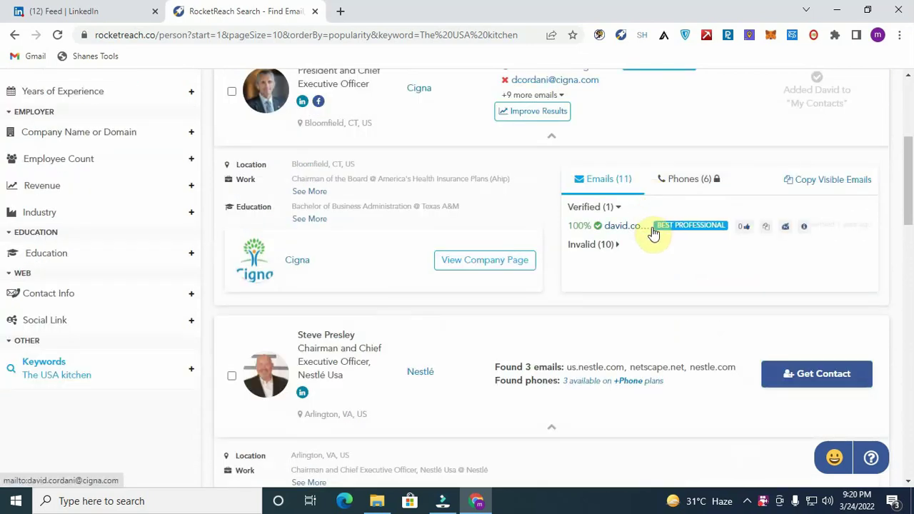
View the second person's phone numbers, open the phone plan subscription pricing, look over the plans and close the pricing page.
click(685, 186)
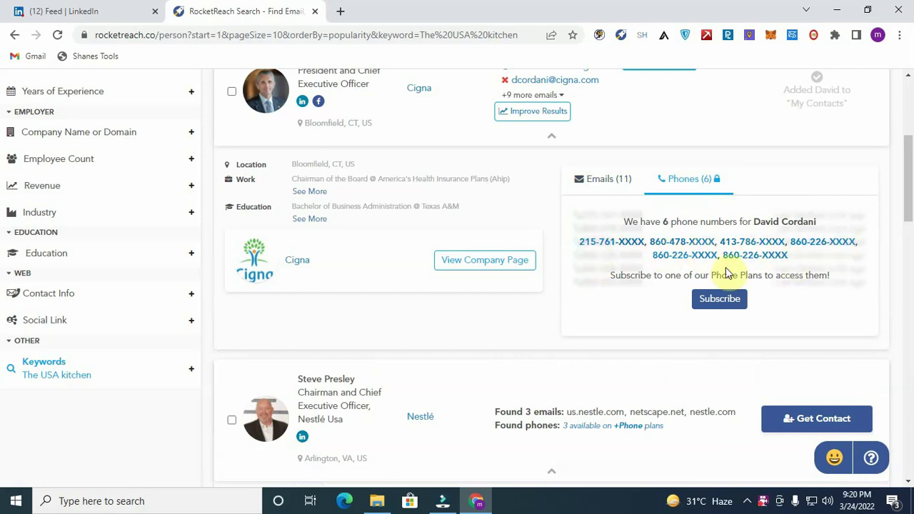
click(728, 301)
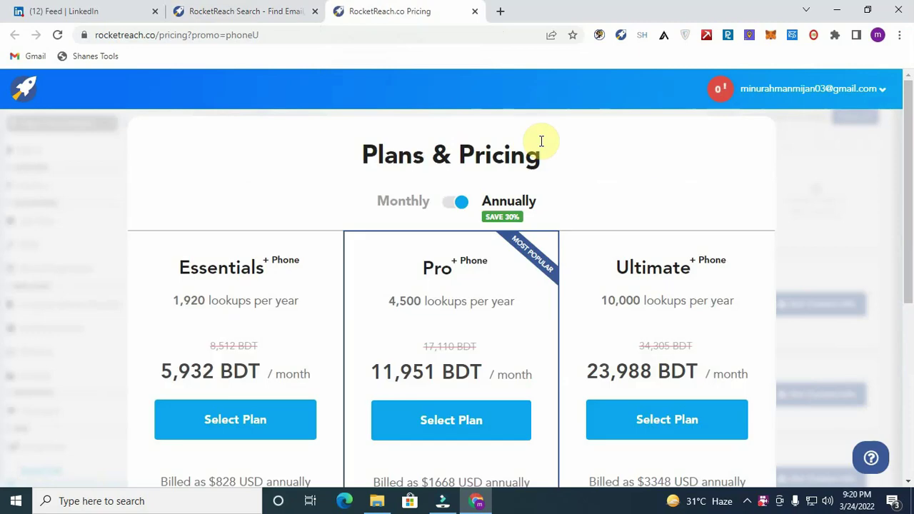
scroll(500, 293, down, 1)
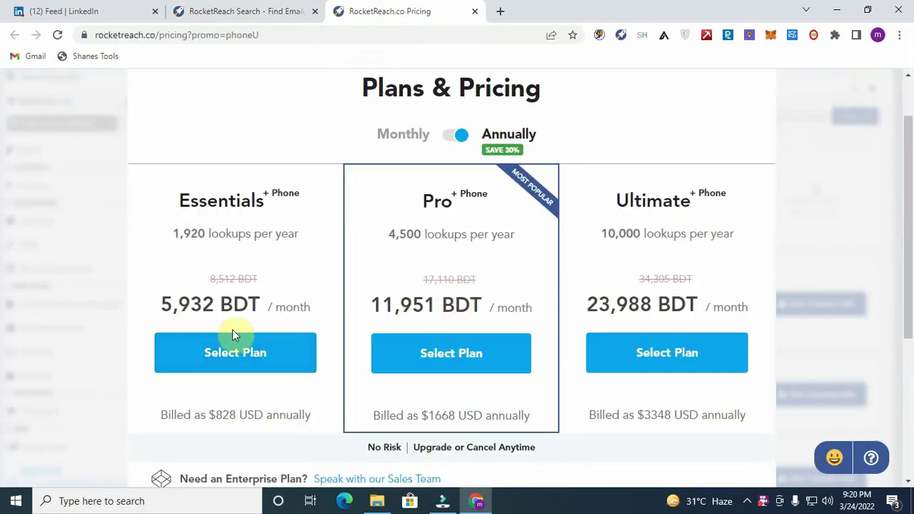
click(239, 301)
scroll(408, 302, down, 1)
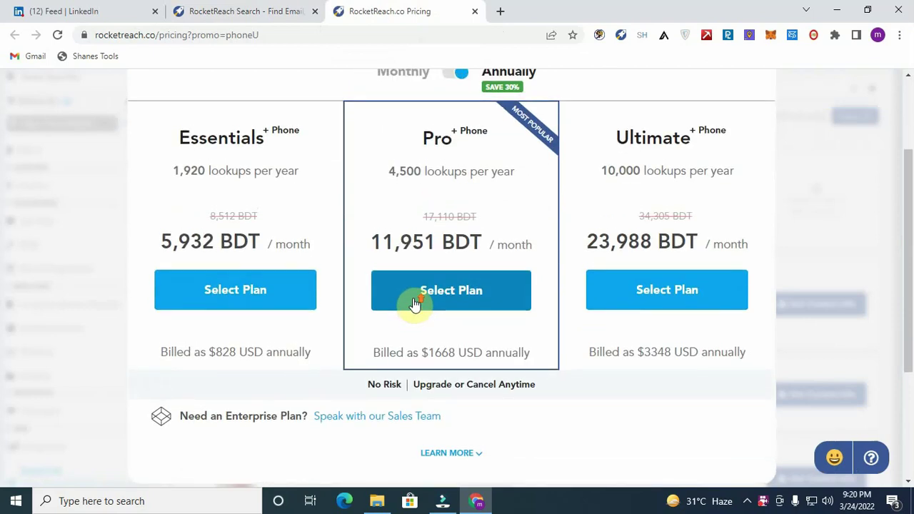
scroll(415, 303, up, 2)
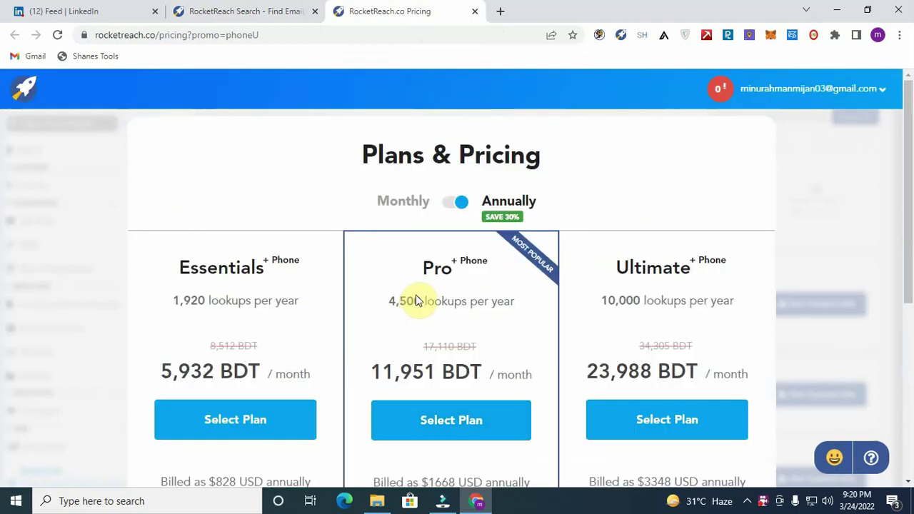
click(475, 13)
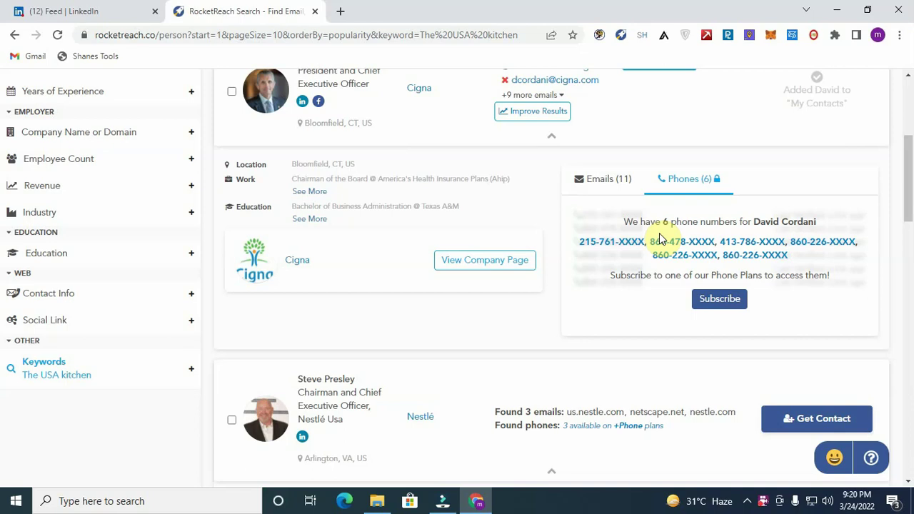
Switch the Cigna executive's details back to the email addresses and look over the Nestlé chairman's entry below.
click(607, 181)
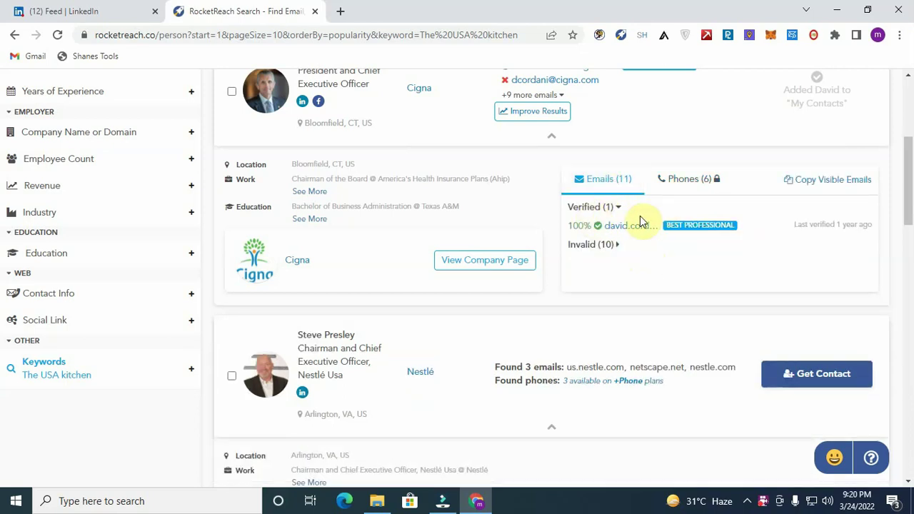
mouse_move(575, 239)
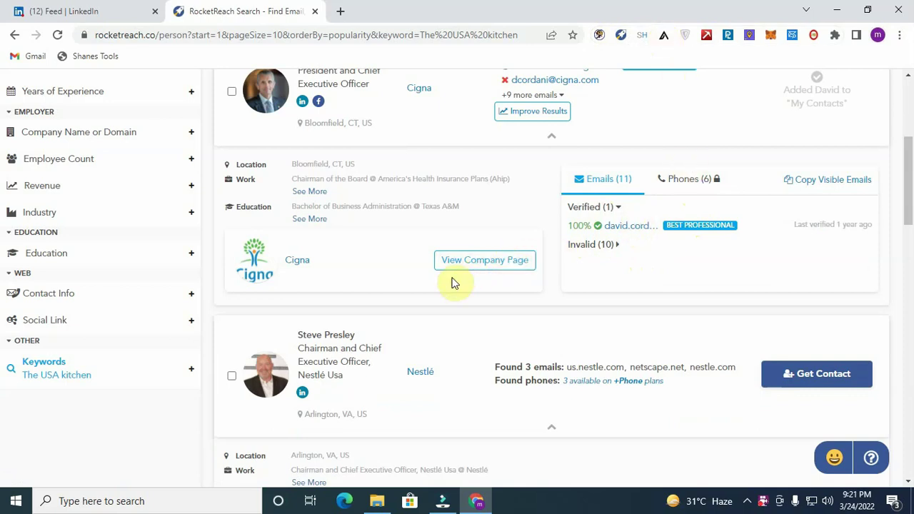
scroll(455, 293, down, 1)
drag(297, 282, 388, 284)
click(387, 284)
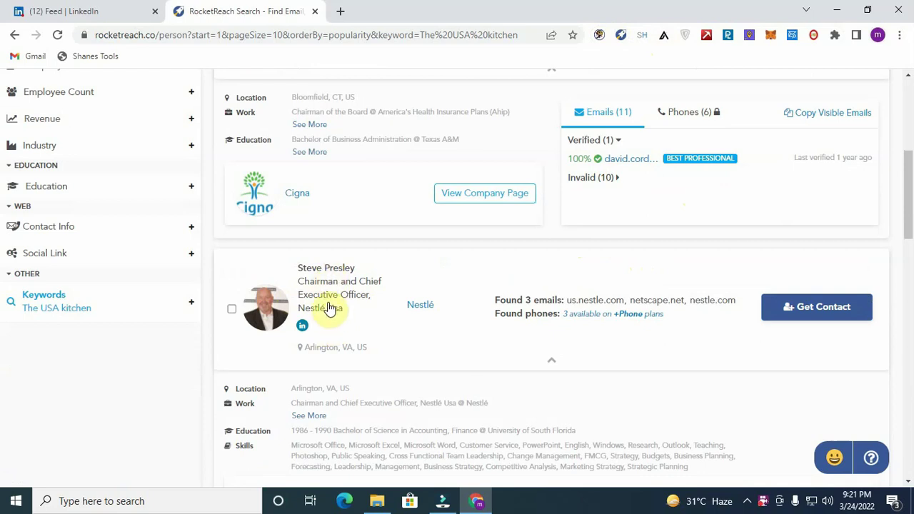
scroll(327, 306, down, 2)
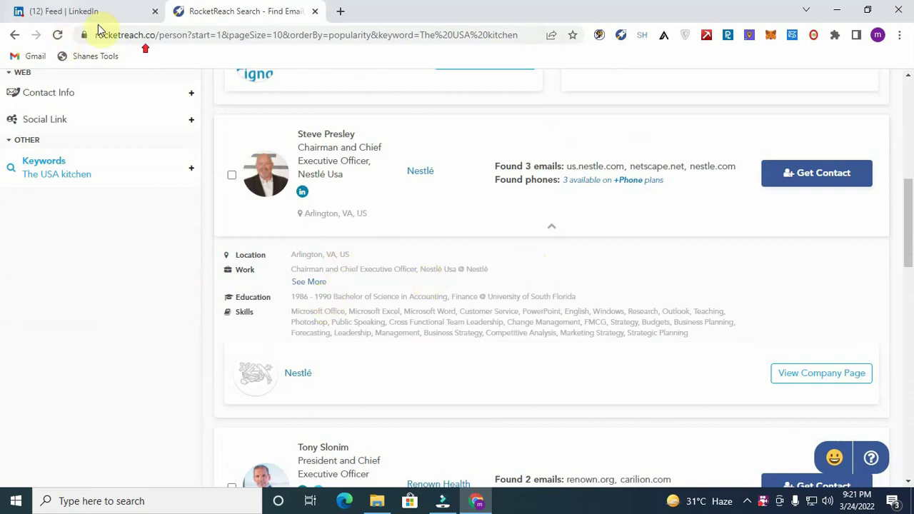
click(72, 10)
click(340, 11)
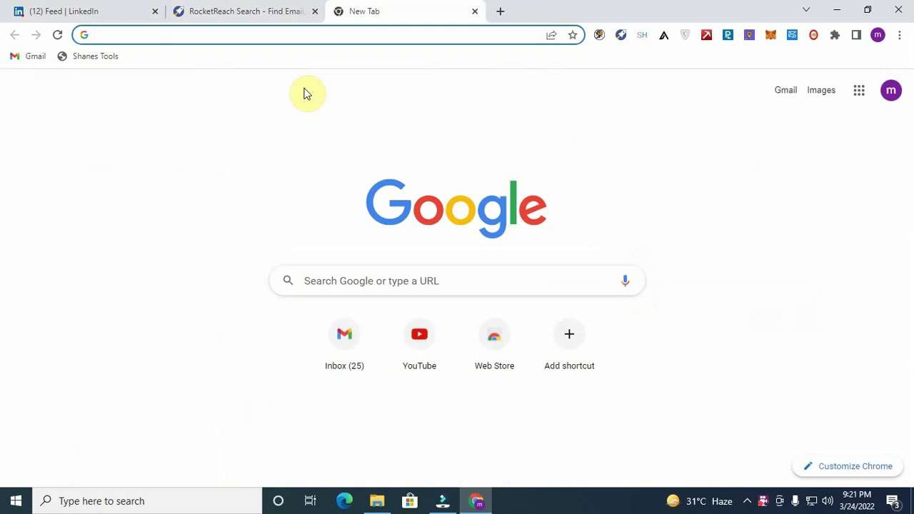
text(dwefrwe)
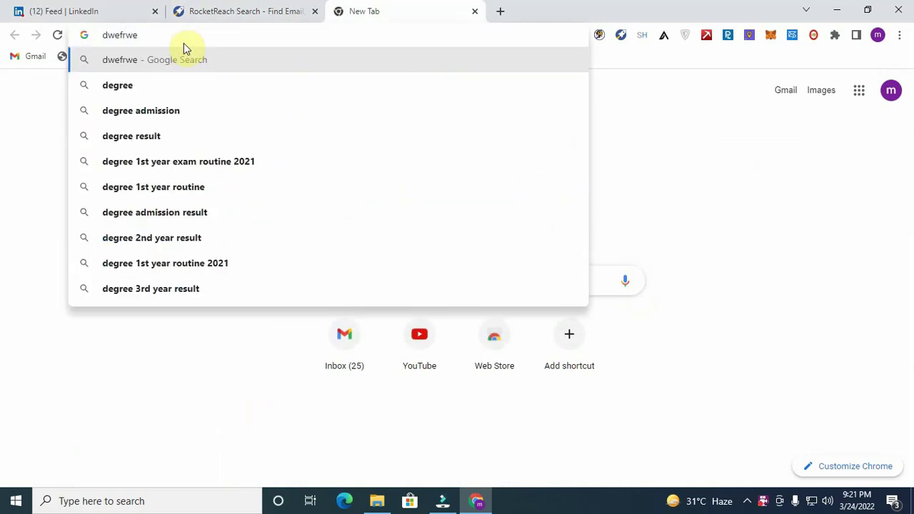
key(BackSpace)
key(BackSpace)
key(BackSpace)
key(BackSpace)
key(BackSpace)
key(BackSpace)
key(BackSpace)
click(224, 10)
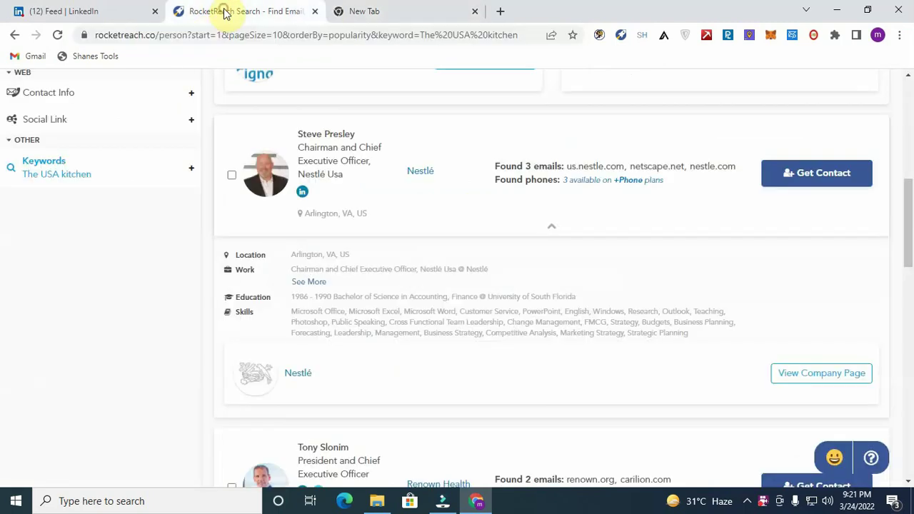
Review the retrieved email addresses of the Tetra Pak and Cigna executives in the search results.
scroll(614, 307, up, 10)
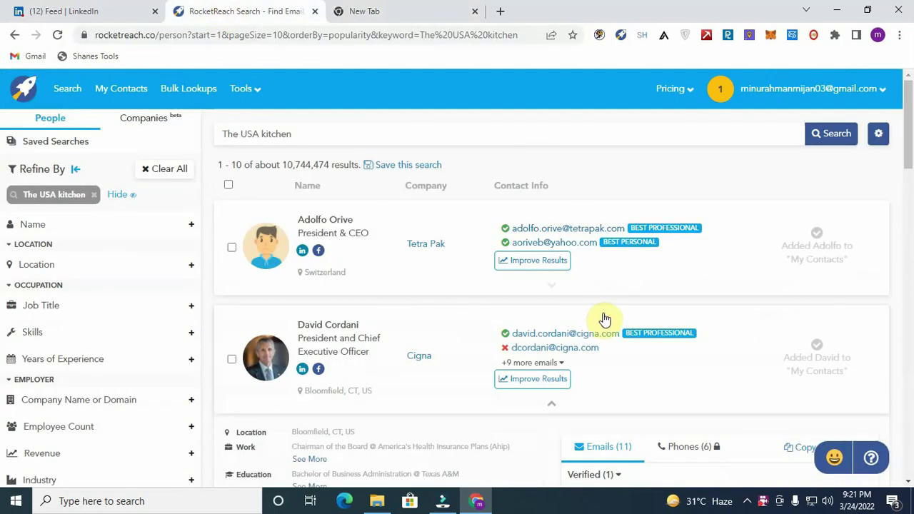
mouse_move(712, 257)
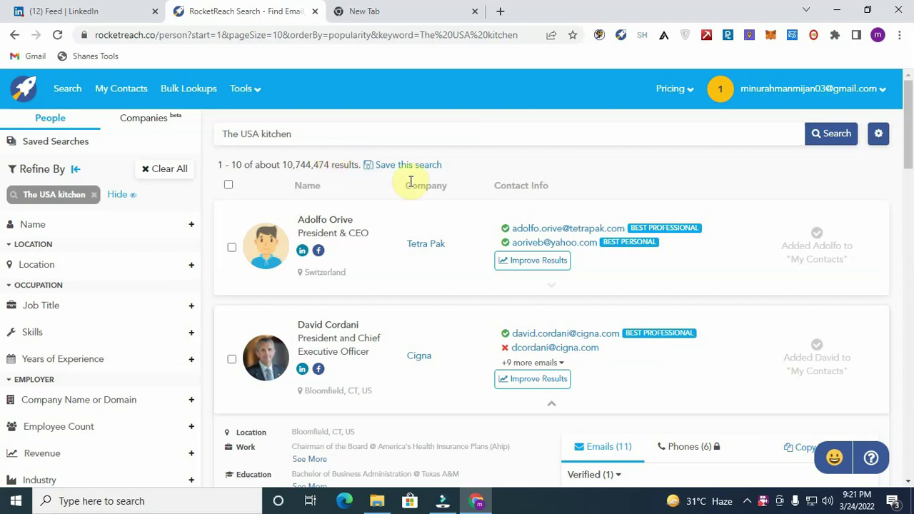
scroll(673, 296, down, 3)
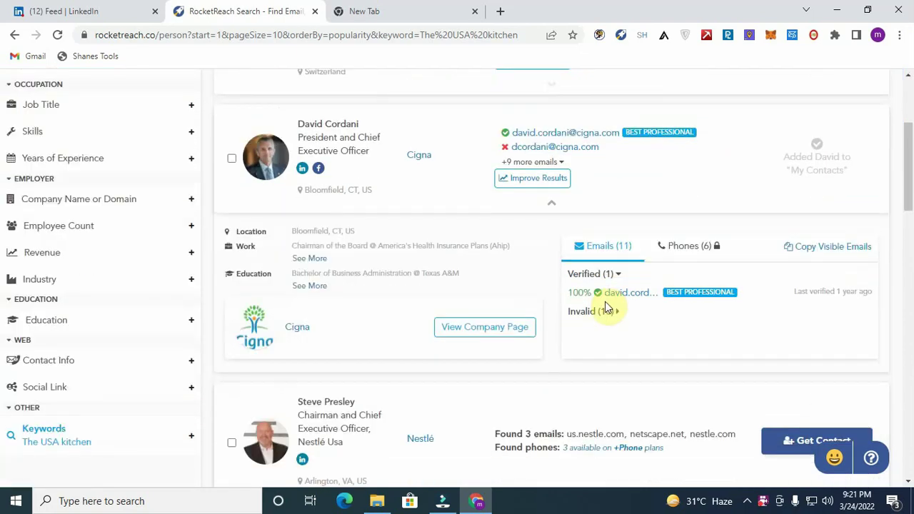
scroll(621, 229, up, 3)
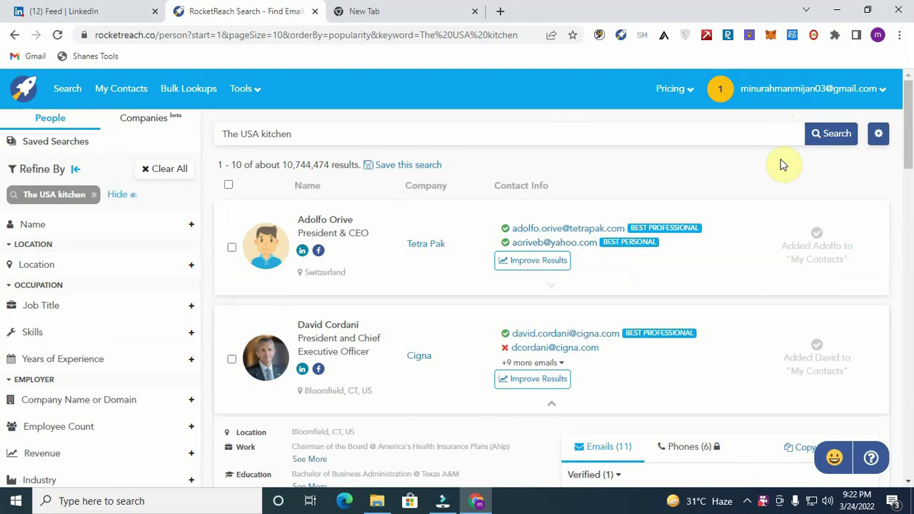
scroll(743, 340, down, 1)
scroll(743, 340, down, 2)
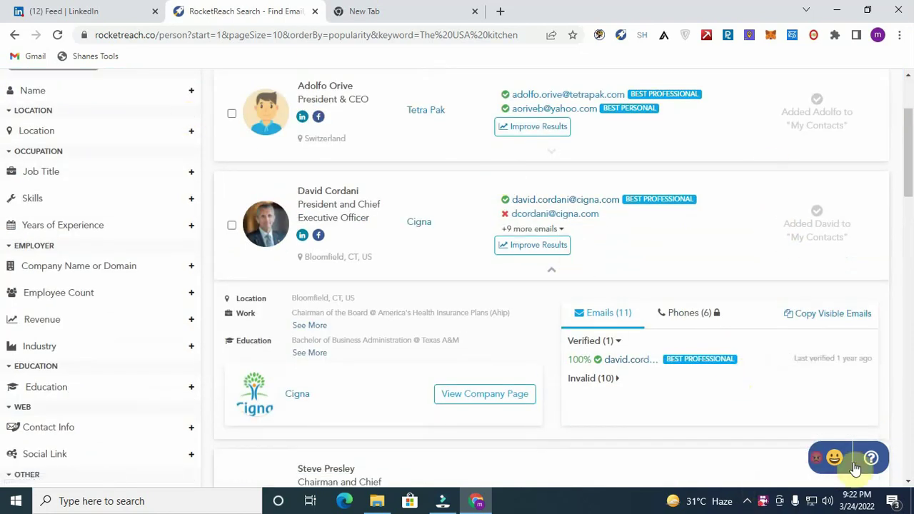
click(764, 502)
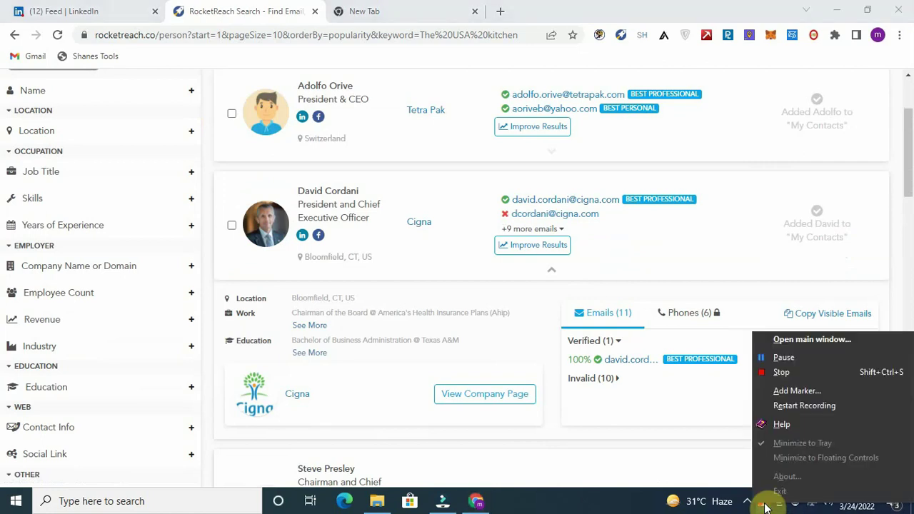